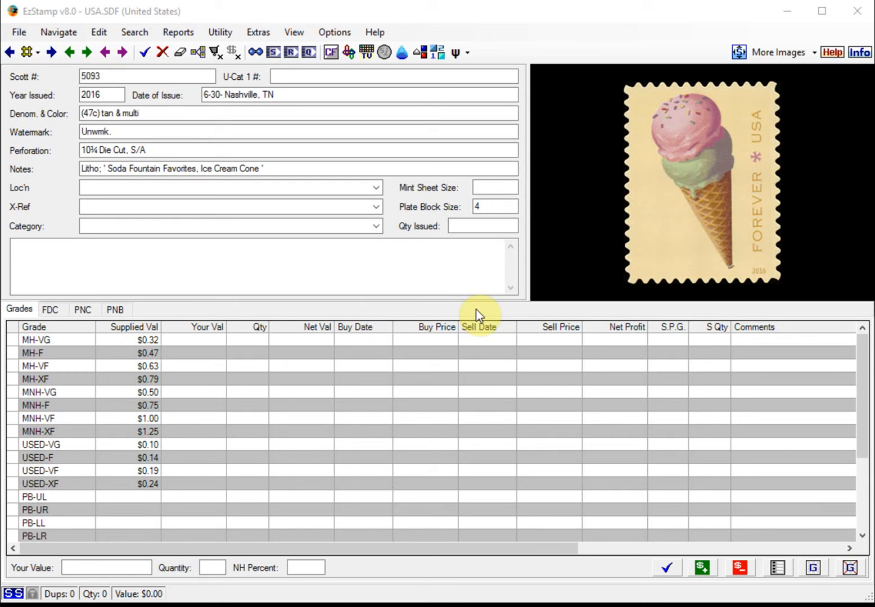
# Look up the stamp with Scott # 1333 in the United States catalog
pyautogui.click(124, 75)
pyautogui.doubleClick(98, 75)
pyautogui.write('1333')
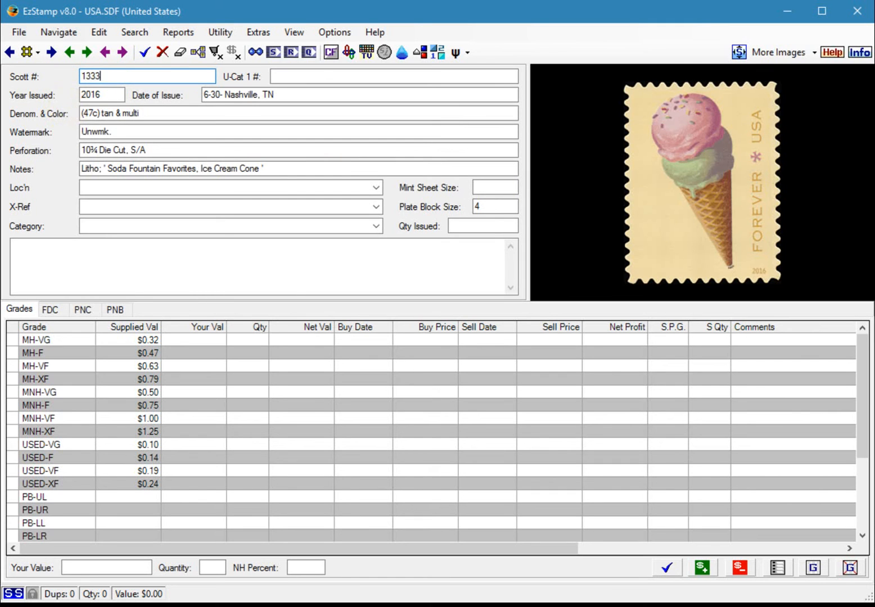
pyautogui.press('Return')
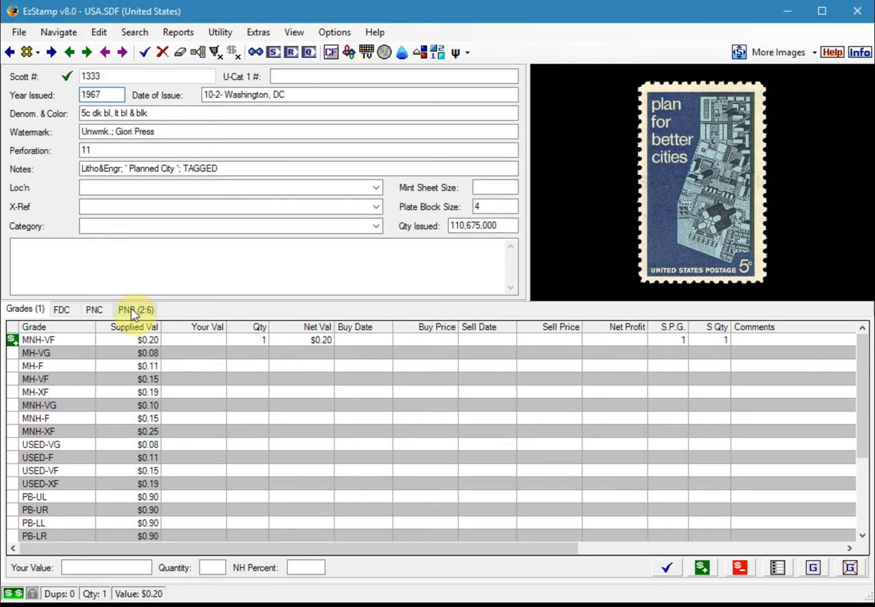
# Review the United States country settings, including PNB data entry, and leave them without saving
pyautogui.click(21, 34)
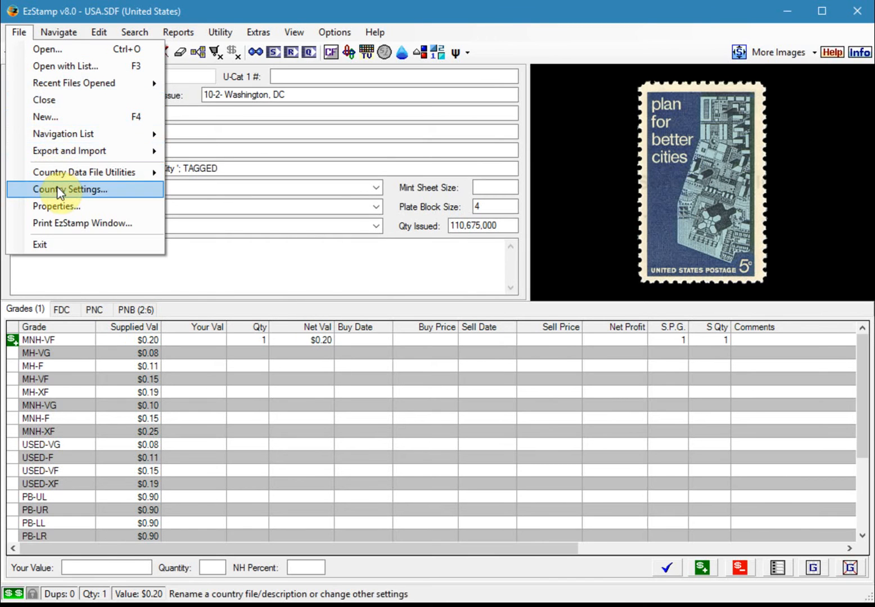
pyautogui.click(56, 186)
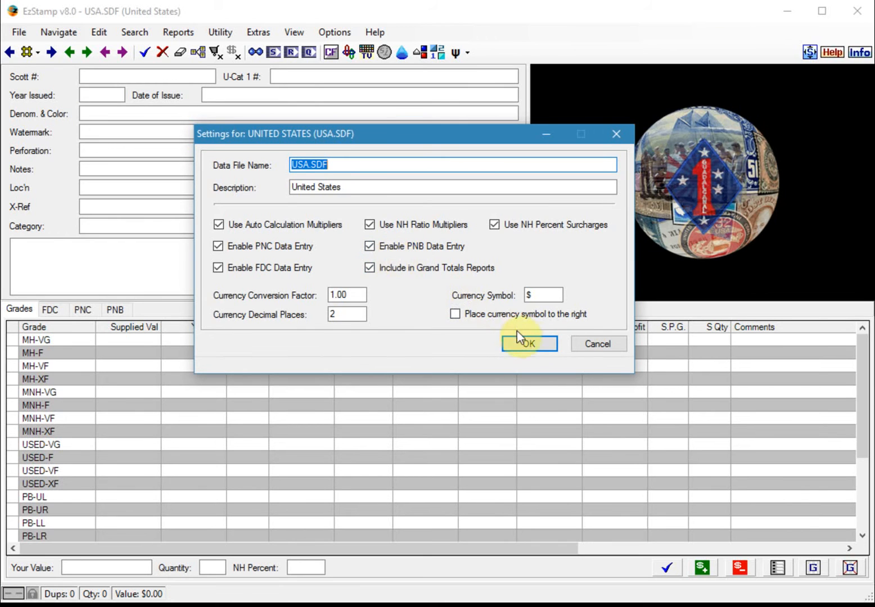
pyautogui.click(596, 344)
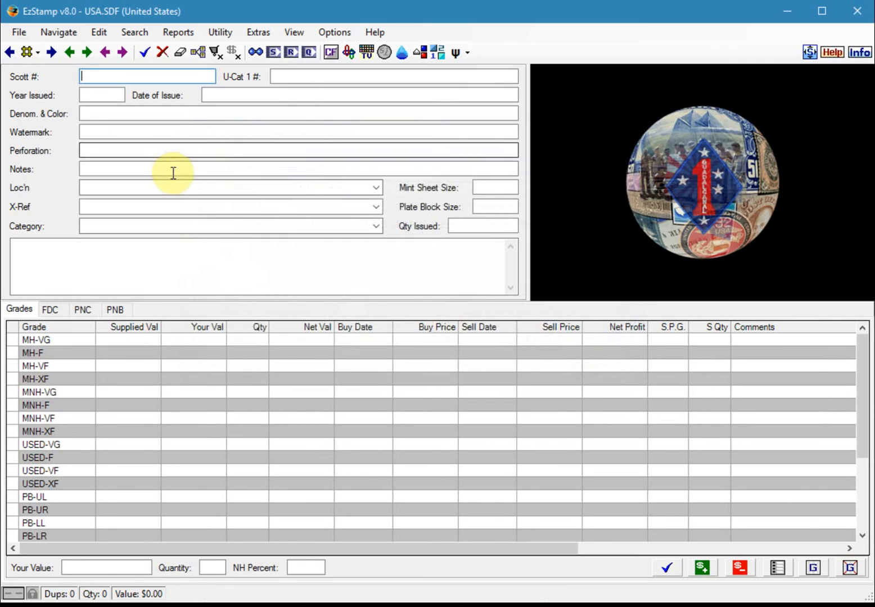
# Load the stamp with Scott # 1333 again and display its plate number block list
pyautogui.write('1333')
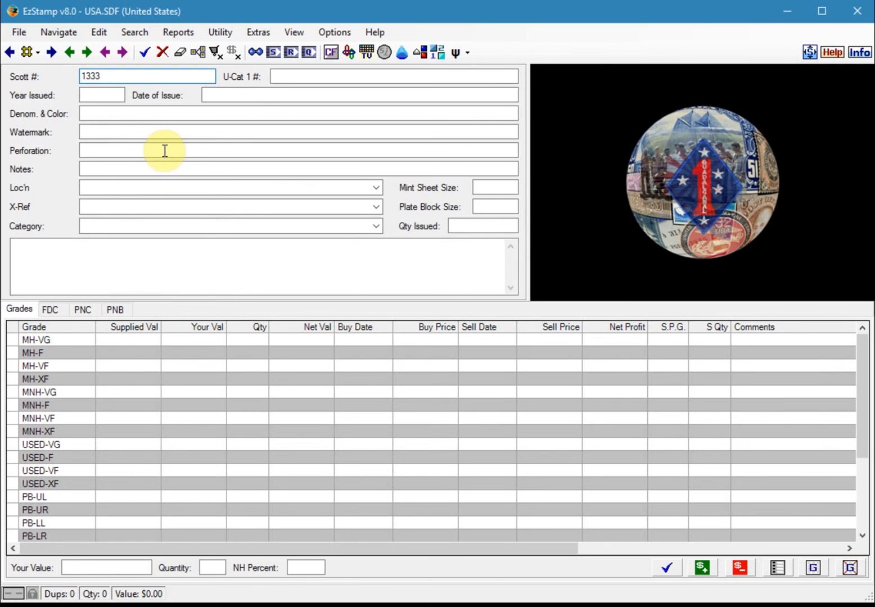
pyautogui.press('Tab')
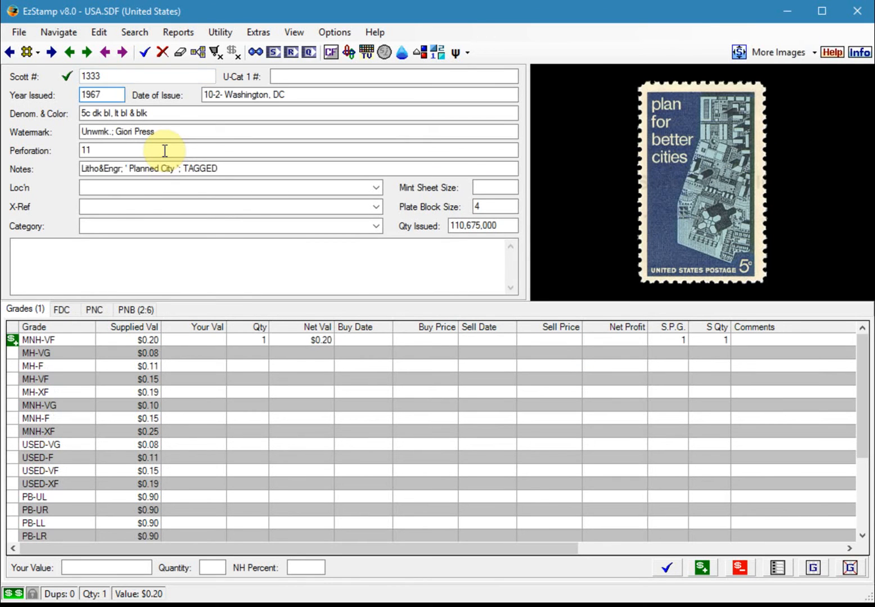
pyautogui.click(139, 314)
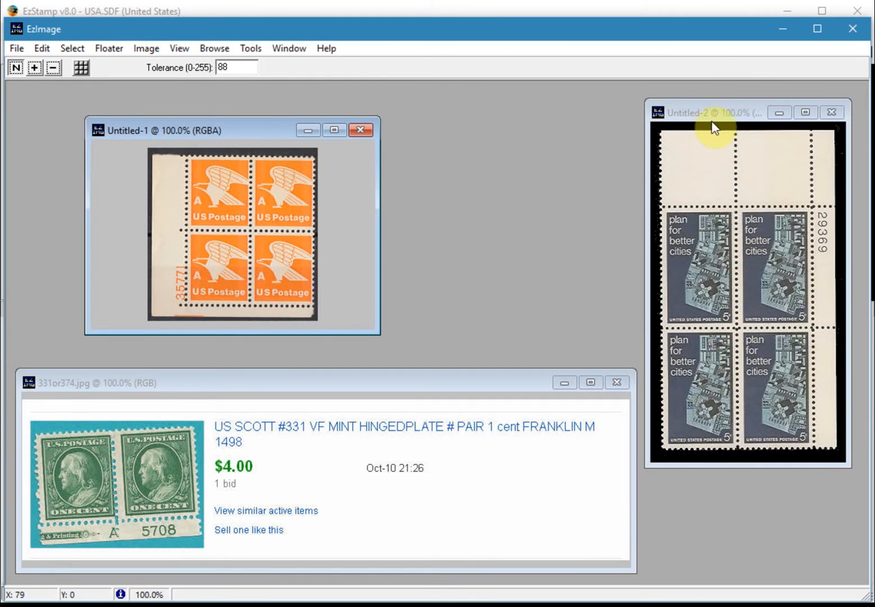
# Inspect the plate number in the margin of the "plan for better cities" plate block image in EzImage
pyautogui.moveTo(711, 125); pyautogui.dragTo(491, 135)
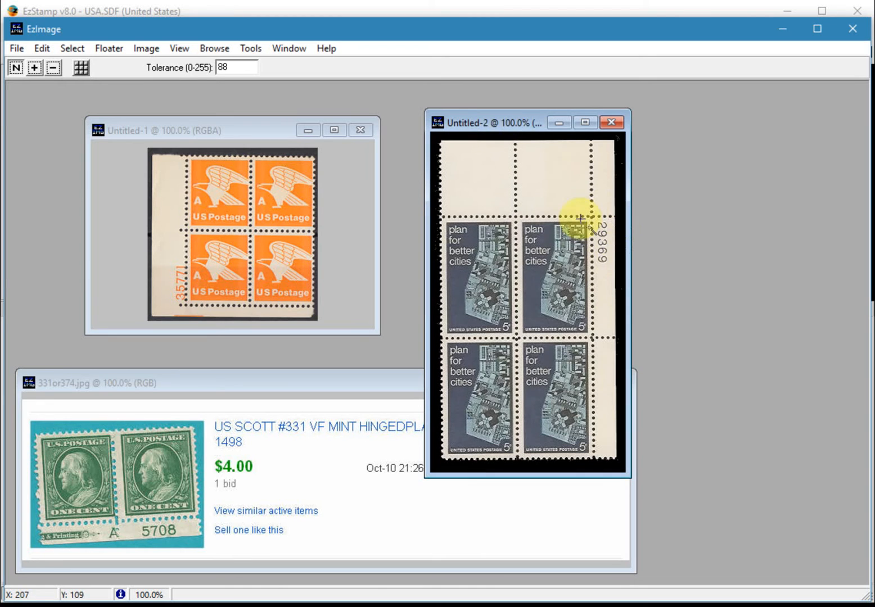
pyautogui.click(2, 153)
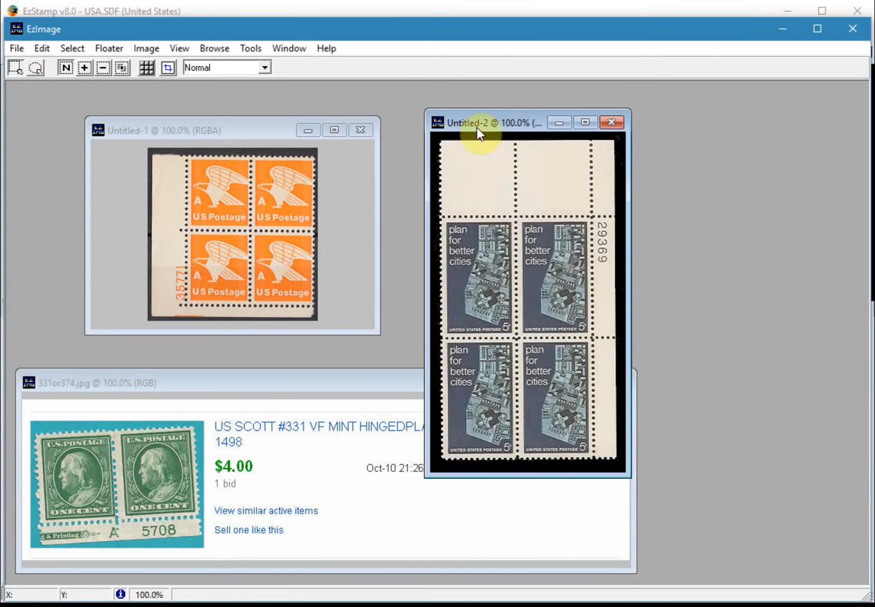
pyautogui.moveTo(490, 119); pyautogui.dragTo(696, 111)
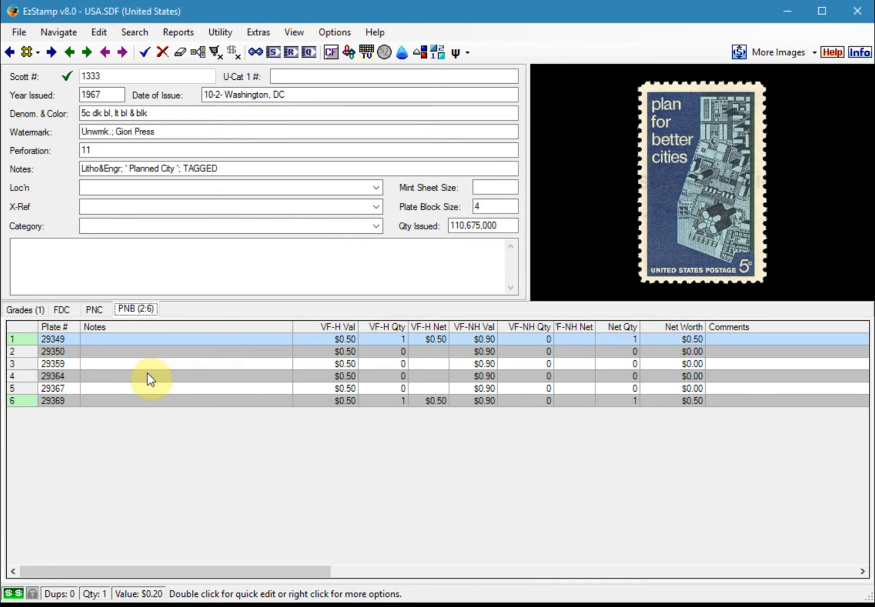
# Review the PNB quick edit grid in EzStamp and the full data form of plate number 29369, including its Very Fine Hinged quantity
pyautogui.doubleClick(69, 403)
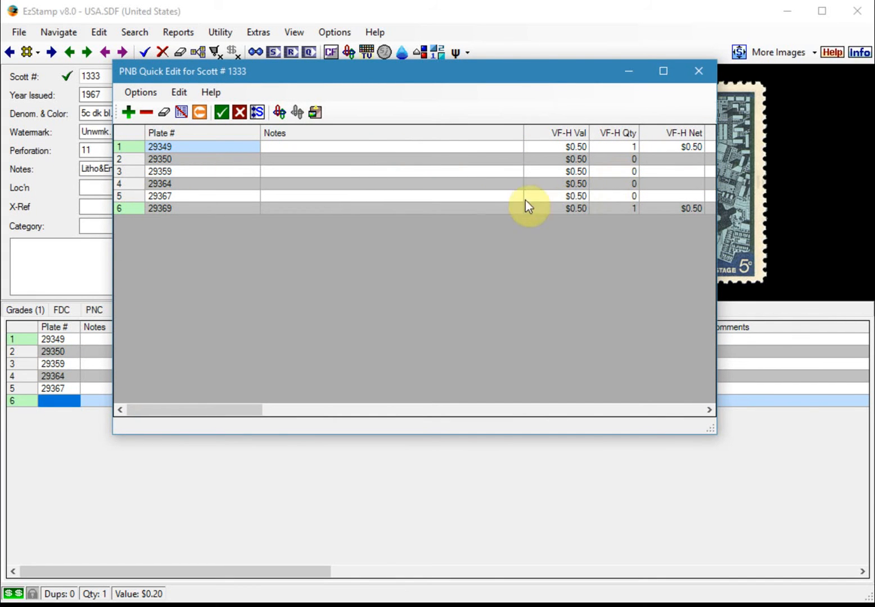
pyautogui.click(240, 112)
pyautogui.rightClick(61, 400)
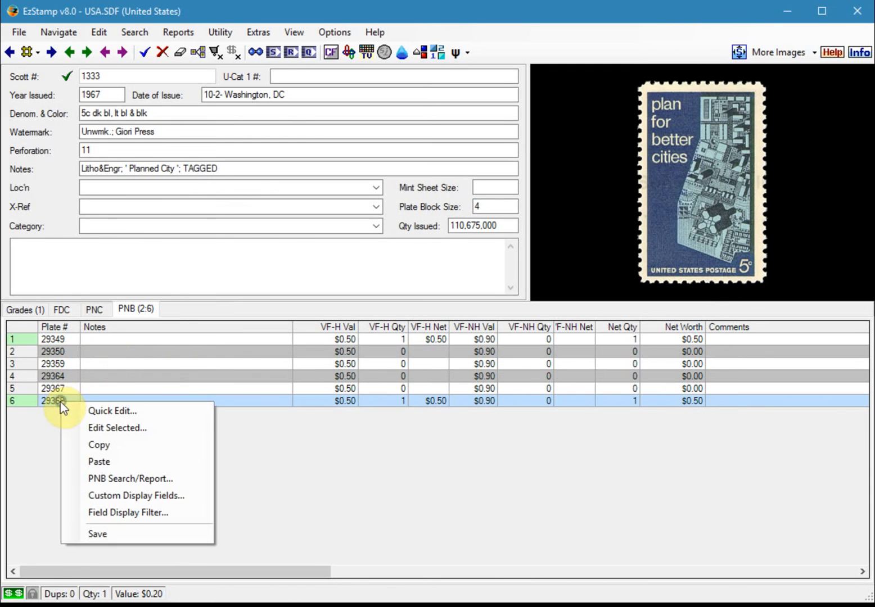
pyautogui.click(112, 427)
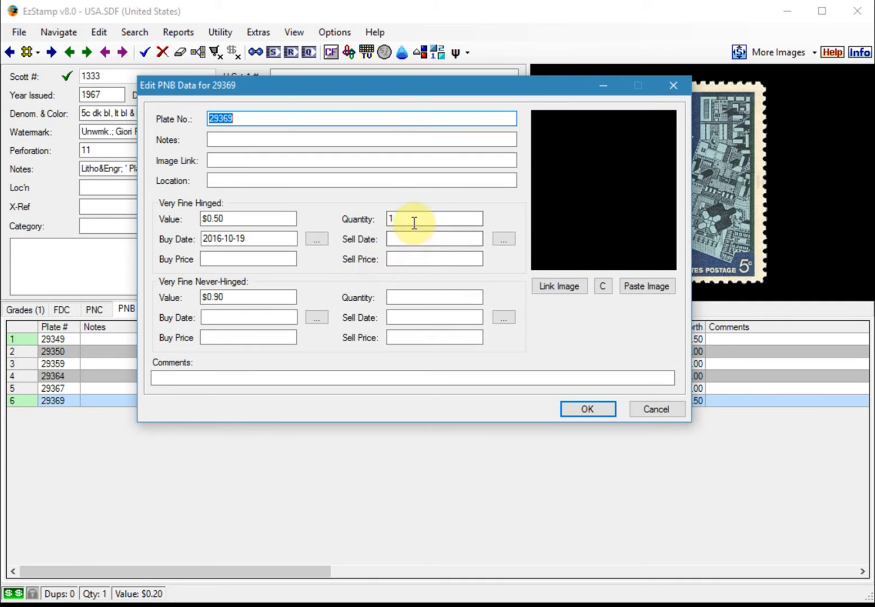
pyautogui.doubleClick(393, 219)
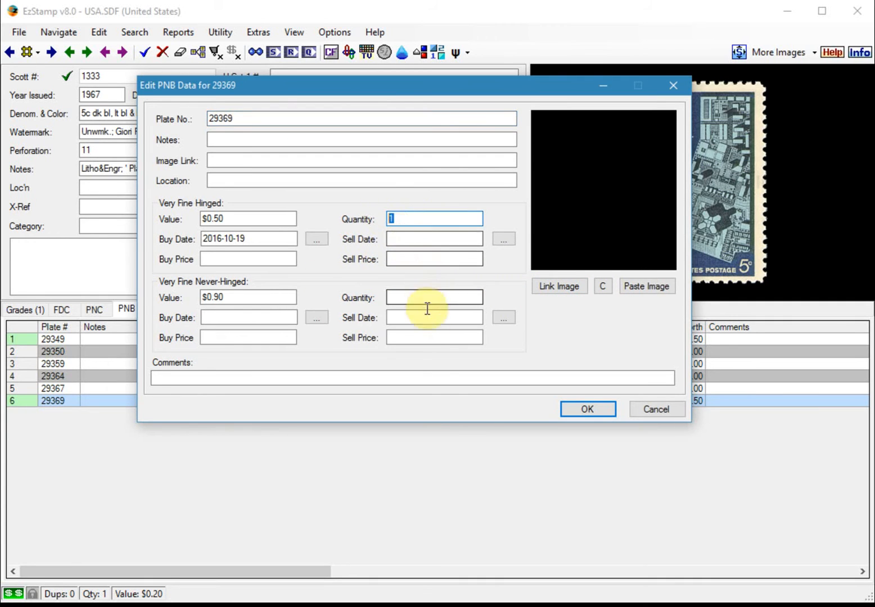
pyautogui.click(581, 409)
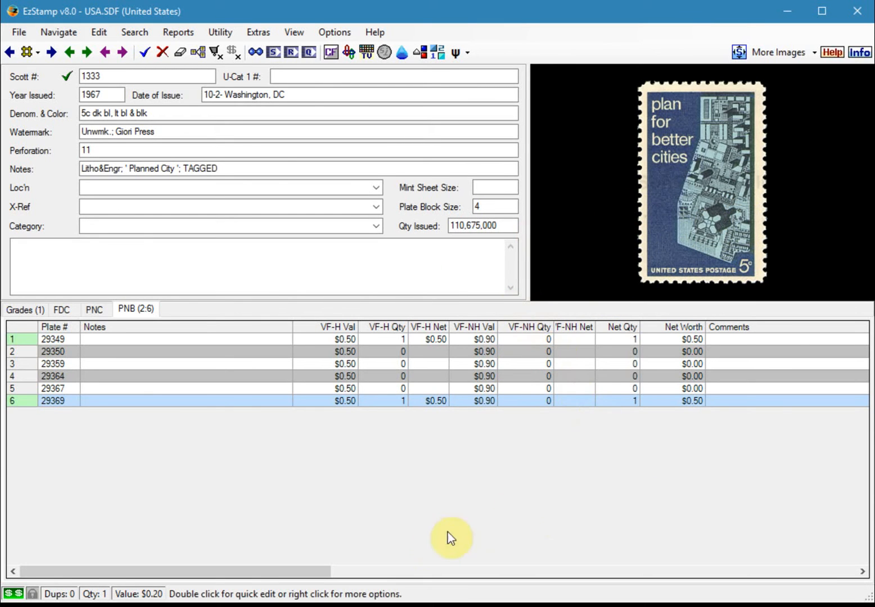
# Examine the further PNB columns for buy and sell data, net profit, image link and location
pyautogui.moveTo(322, 572); pyautogui.dragTo(660, 597)
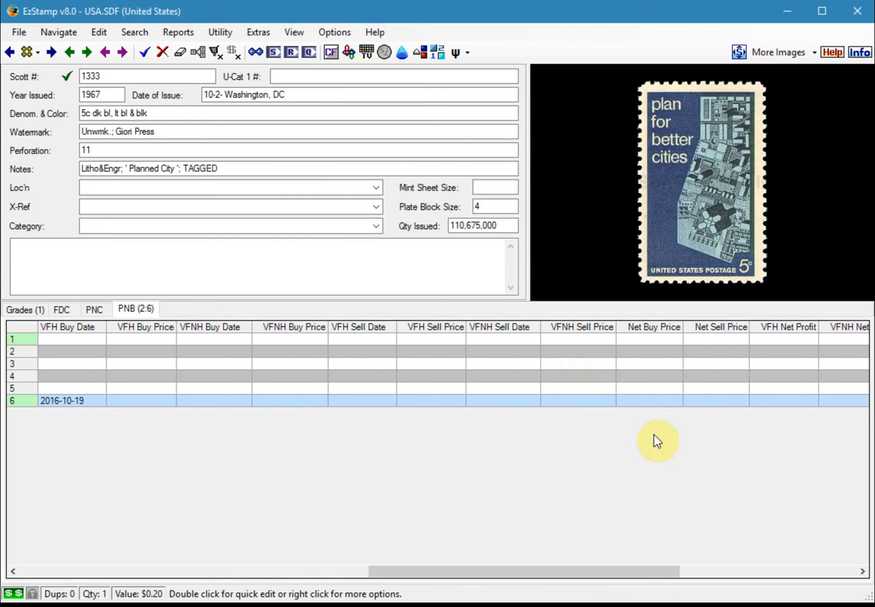
pyautogui.moveTo(632, 576); pyautogui.dragTo(753, 589)
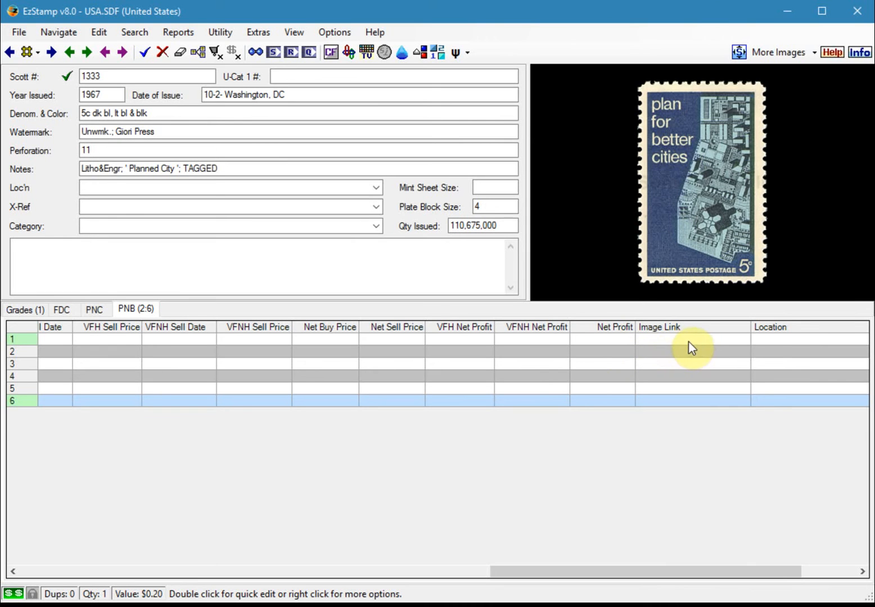
pyautogui.moveTo(787, 571); pyautogui.dragTo(304, 601)
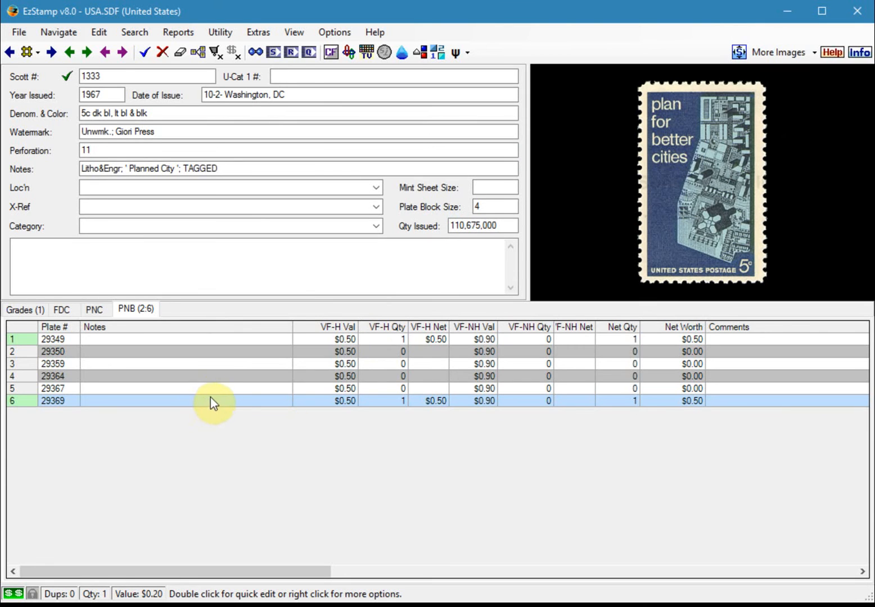
# Open the plate number block search and report form and clear its Plate Number filter
pyautogui.rightClick(162, 357)
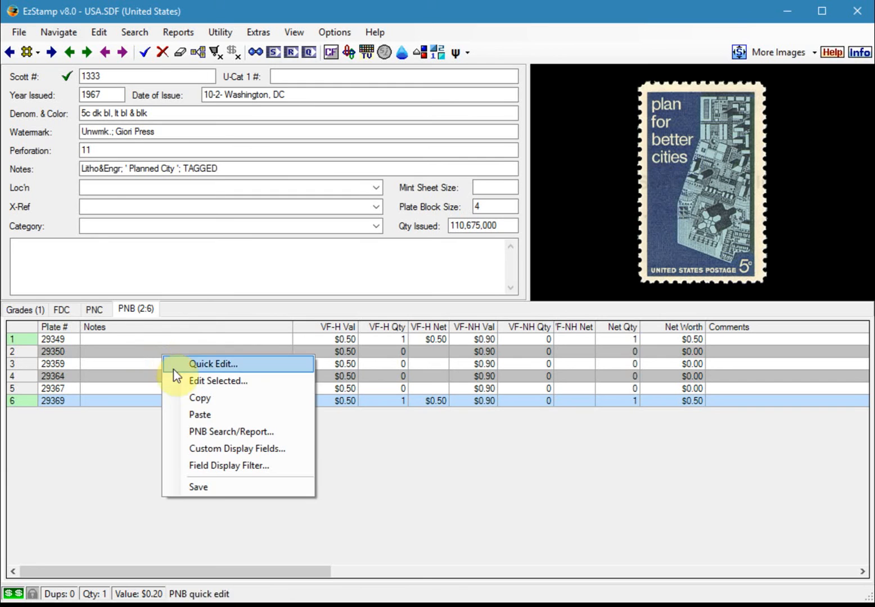
pyautogui.click(221, 431)
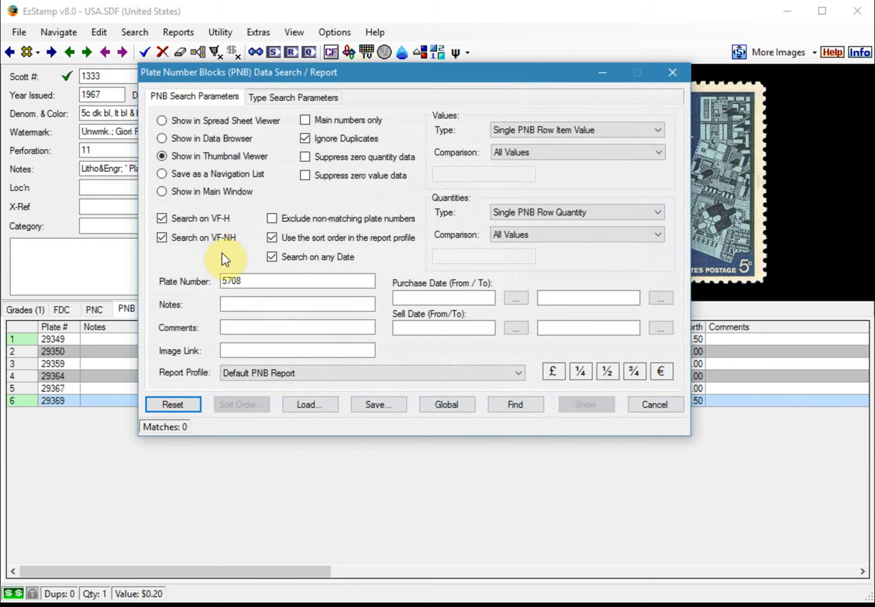
pyautogui.click(235, 279)
pyautogui.write('5708')
pyautogui.moveTo(243, 281); pyautogui.dragTo(205, 287)
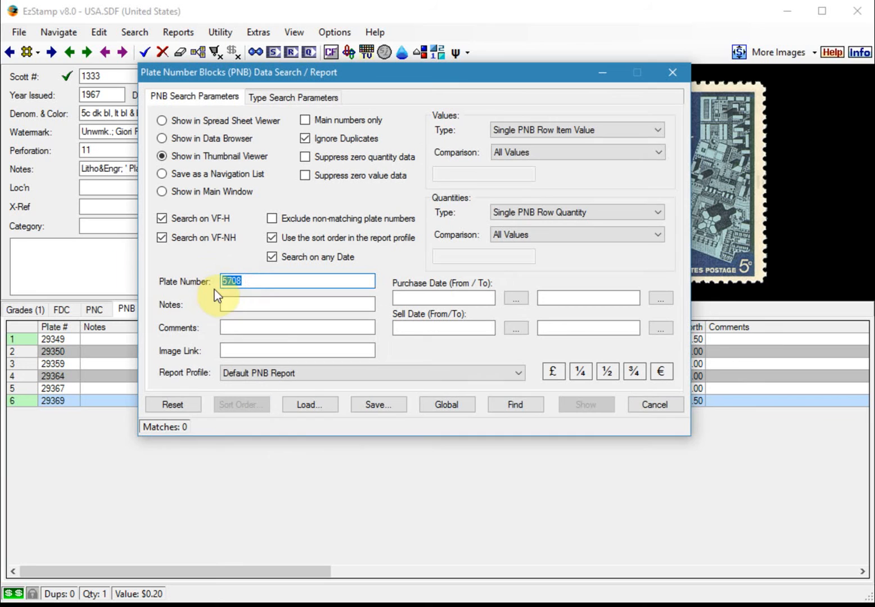
# Search Inventoried Data for plate number blocks and view the matching stamps in the Thumbnail Viewer
pyautogui.click(276, 97)
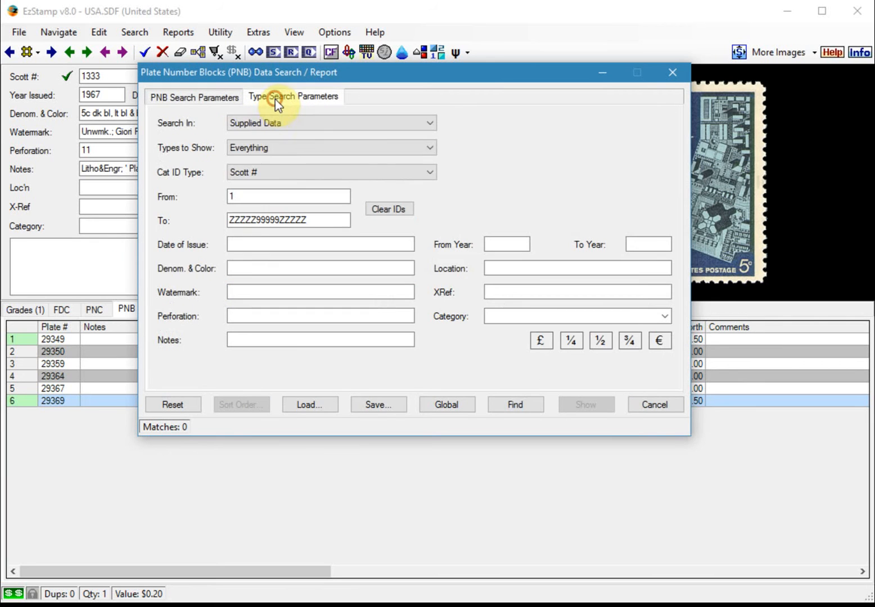
pyautogui.click(263, 126)
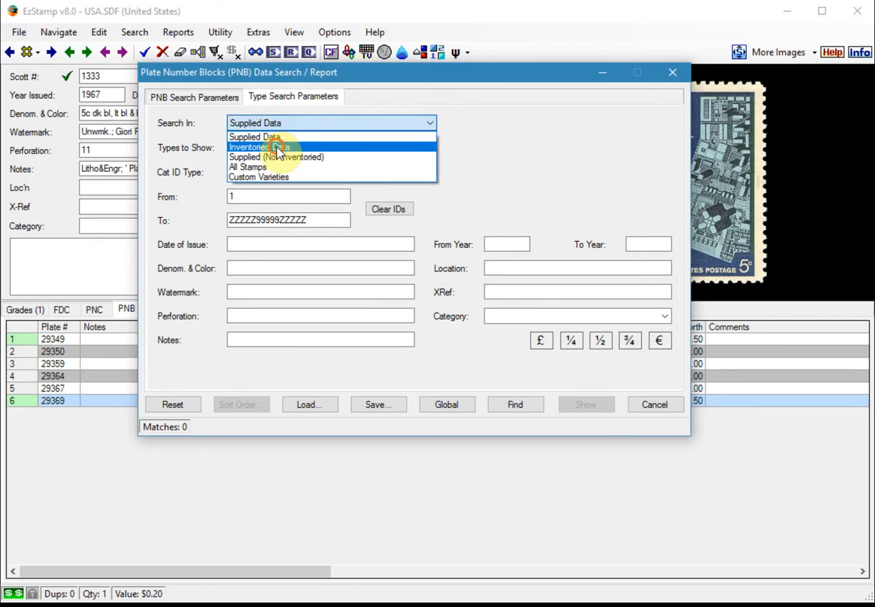
pyautogui.click(272, 147)
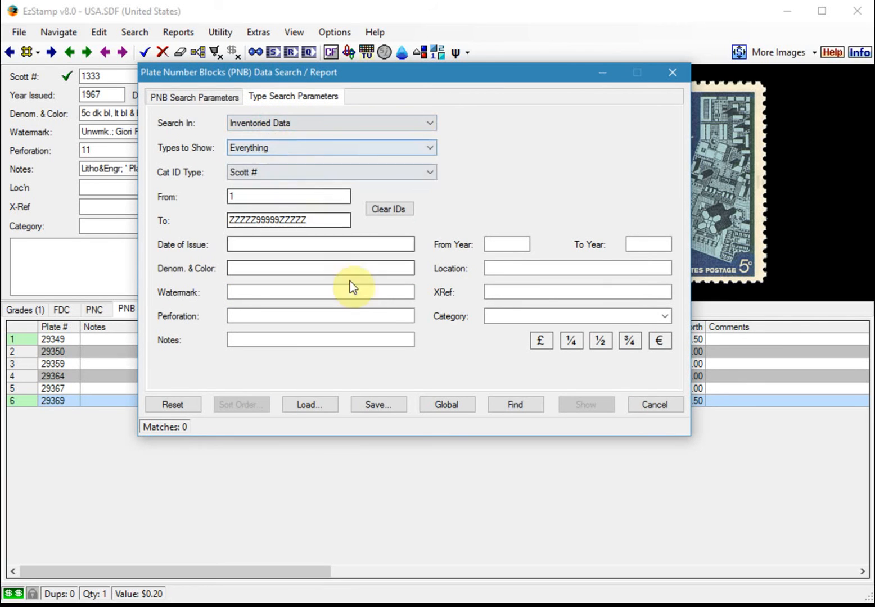
pyautogui.click(507, 410)
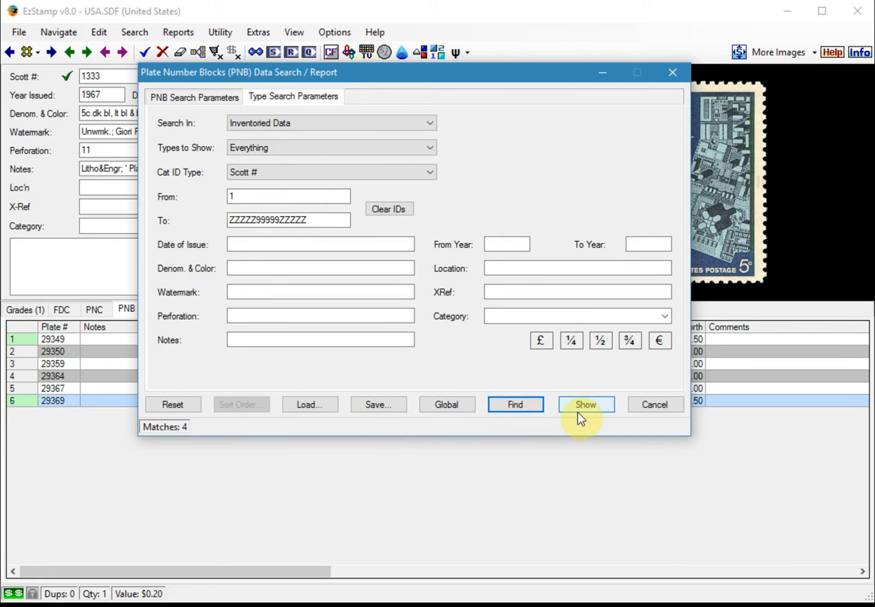
pyautogui.click(579, 406)
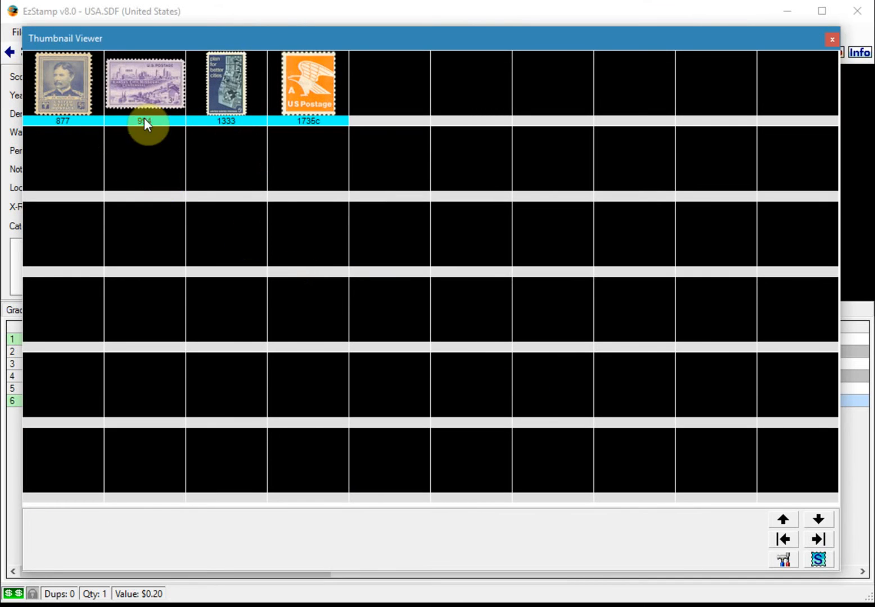
pyautogui.click(831, 39)
# Rerun the plate number block search with the Spread Sheet Viewer as output and review the whole PNB report
pyautogui.rightClick(272, 343)
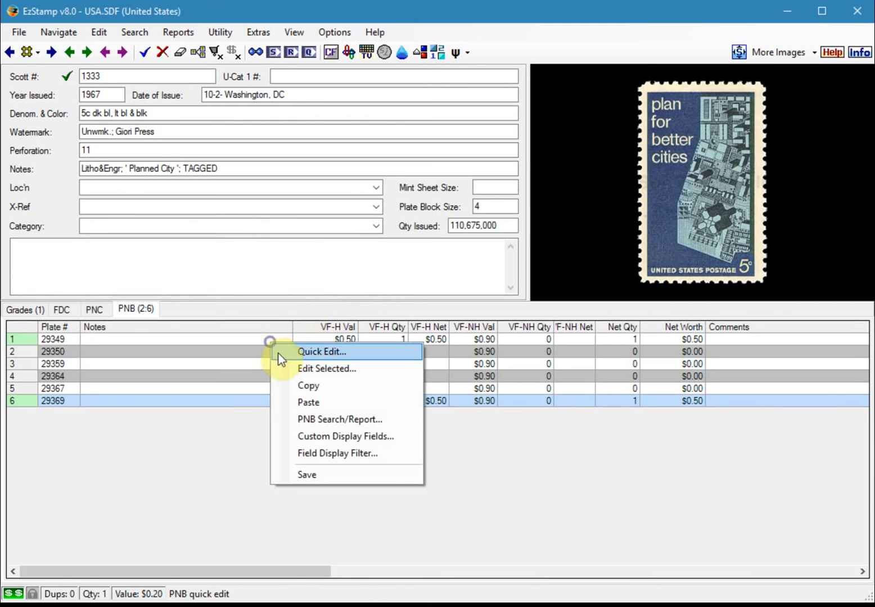
pyautogui.click(331, 420)
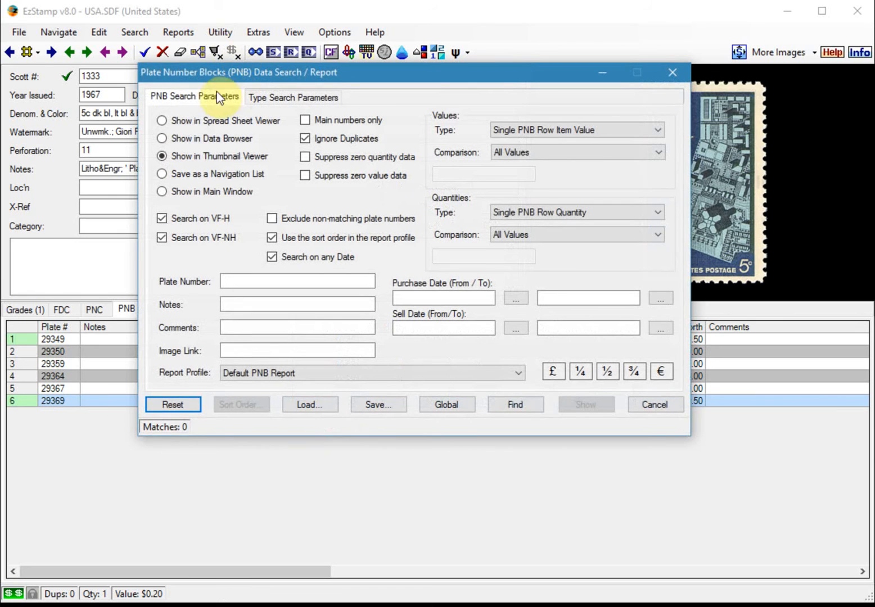
pyautogui.click(179, 116)
pyautogui.click(505, 404)
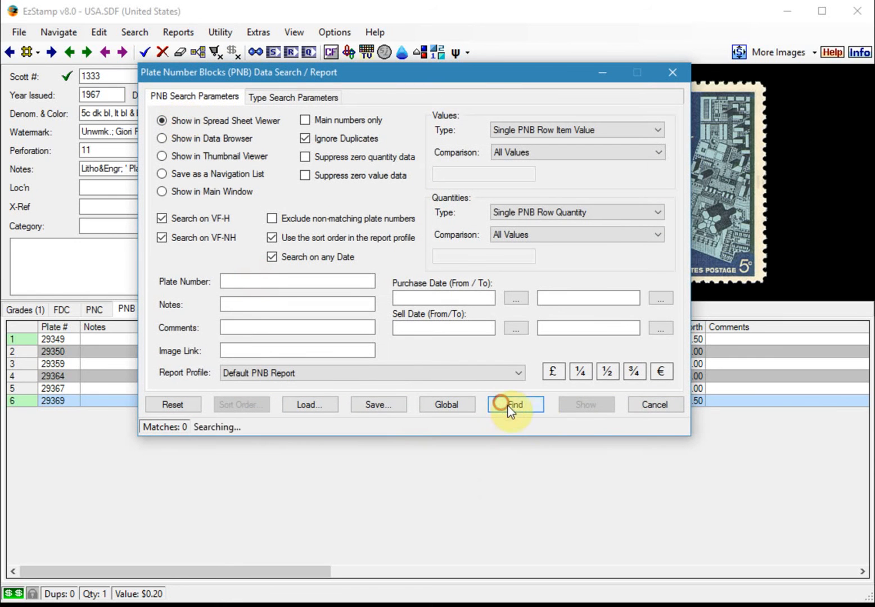
pyautogui.click(577, 408)
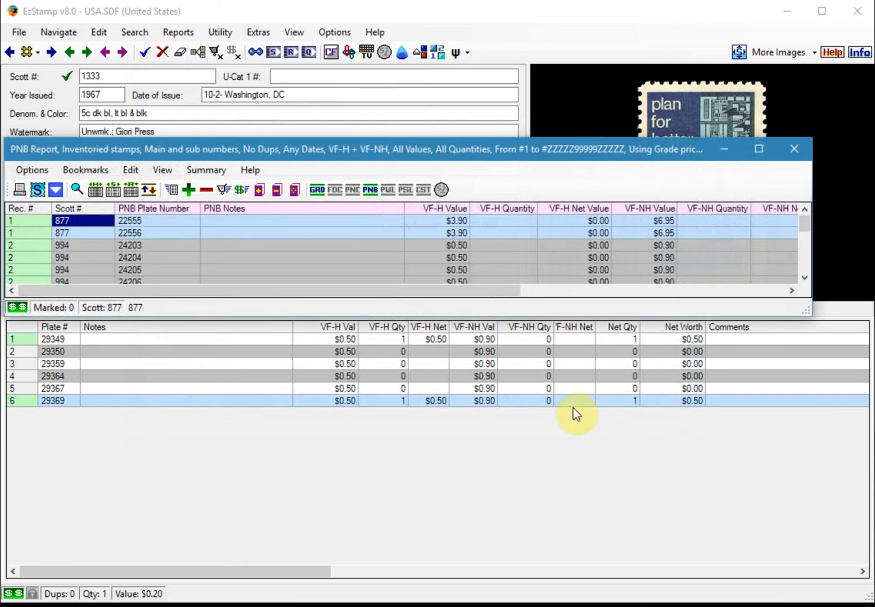
pyautogui.scroll(-1, 119, 244)
pyautogui.scroll(-5, 119, 244)
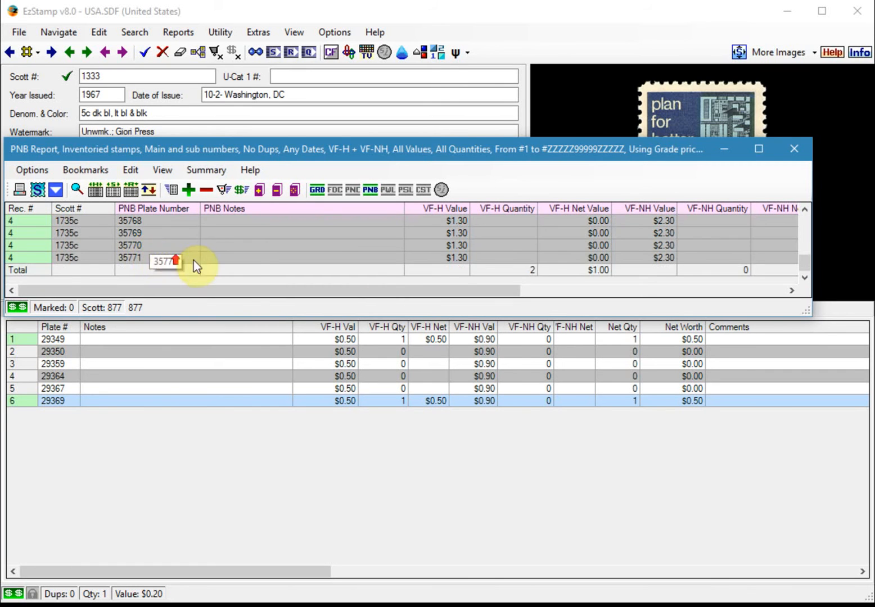
pyautogui.scroll(6, 166, 260)
pyautogui.click(794, 149)
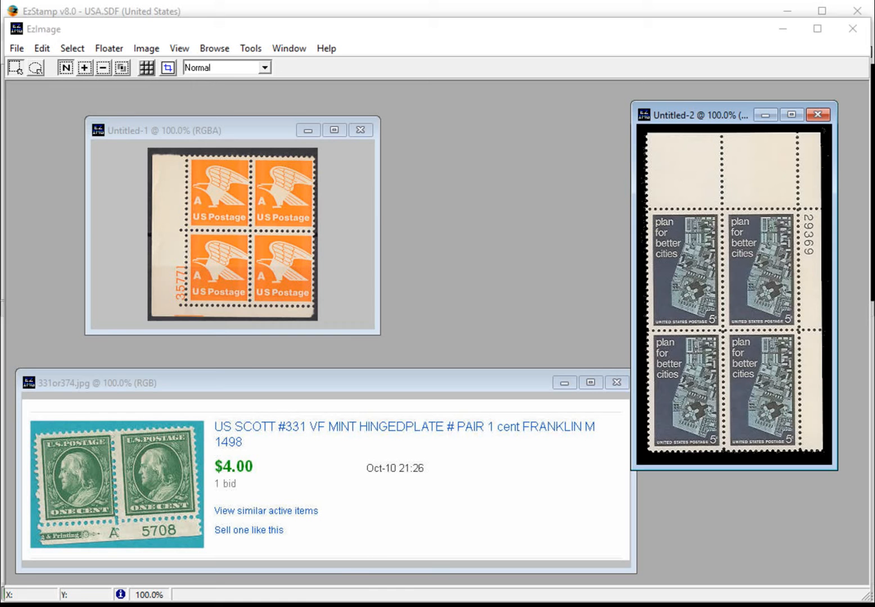
# Move the orange Eagle A block image in EzImage aside, and enter plate number 35771 in EzStamp's PNB search form
pyautogui.moveTo(218, 132); pyautogui.dragTo(295, 109)
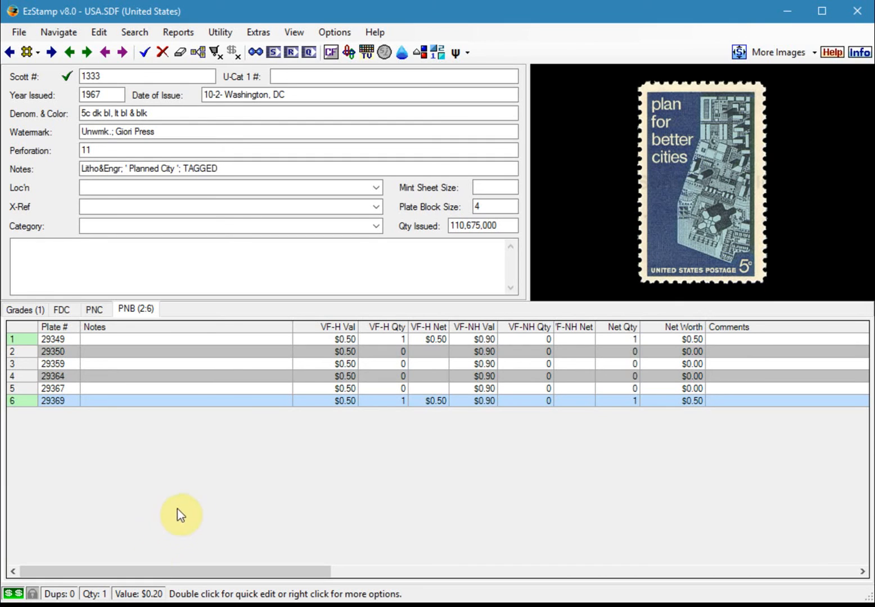
pyautogui.click(139, 33)
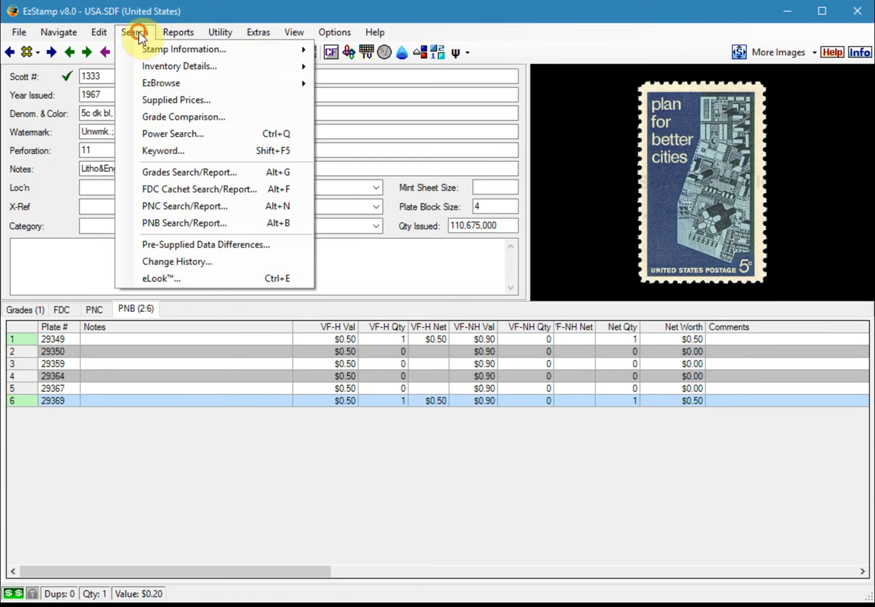
pyautogui.click(172, 224)
pyautogui.click(233, 280)
pyautogui.write('357')
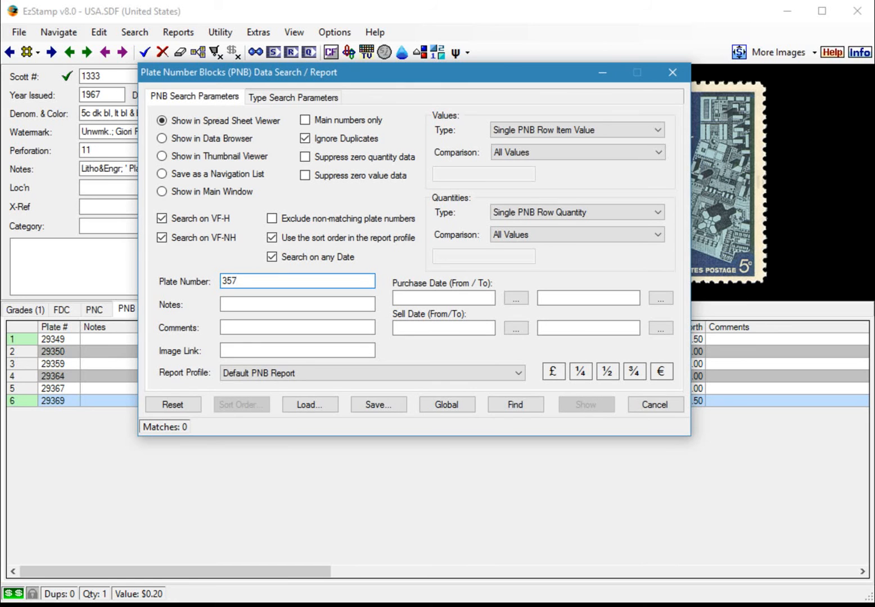
pyautogui.write('6')
pyautogui.press('BackSpace')
pyautogui.write('71')
# Set the PNB search to look in Supplied Data and run it for plate number 35771
pyautogui.click(279, 96)
pyautogui.click(266, 125)
pyautogui.click(260, 136)
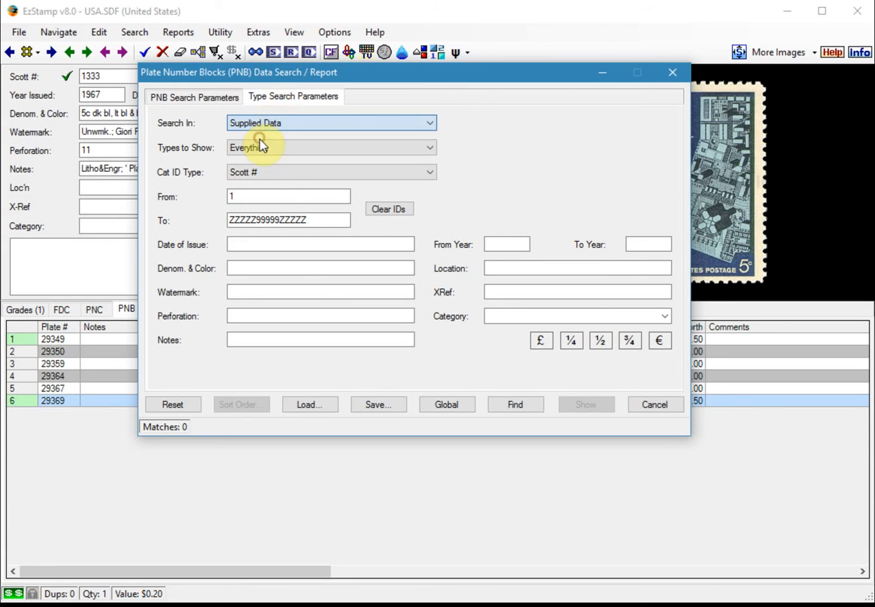
pyautogui.click(188, 95)
pyautogui.click(512, 405)
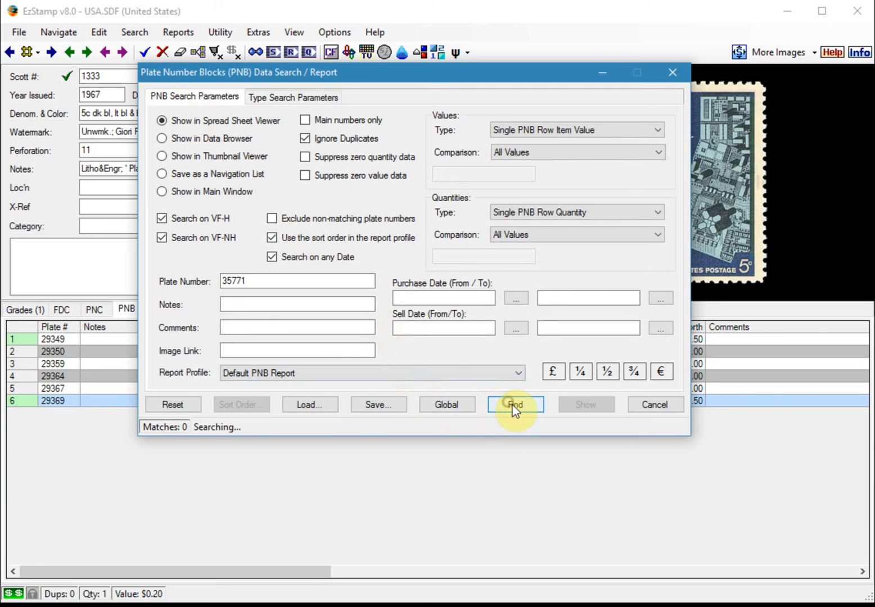
# Show the search match in the Thumbnail Viewer and open the found stamp's record with its PNB data
pyautogui.click(193, 157)
pyautogui.click(583, 404)
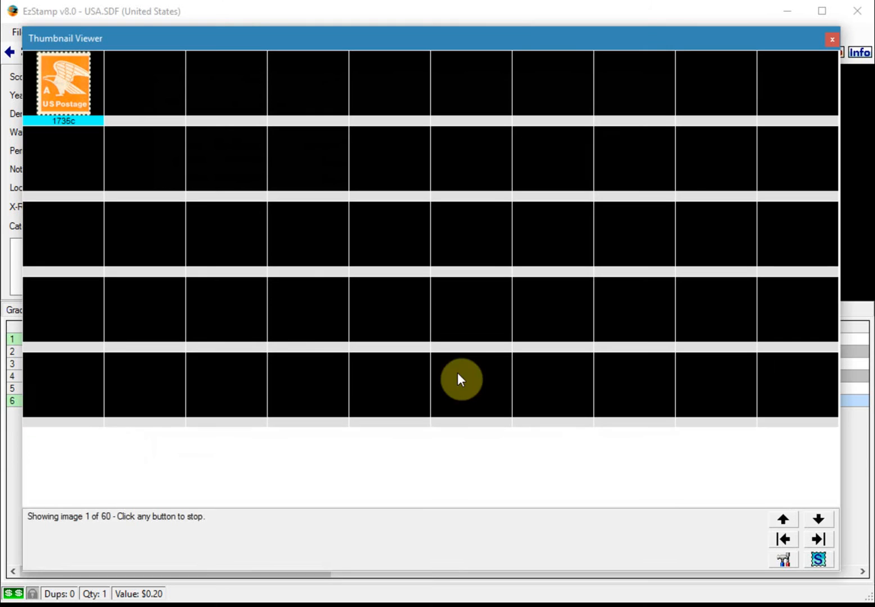
pyautogui.doubleClick(78, 104)
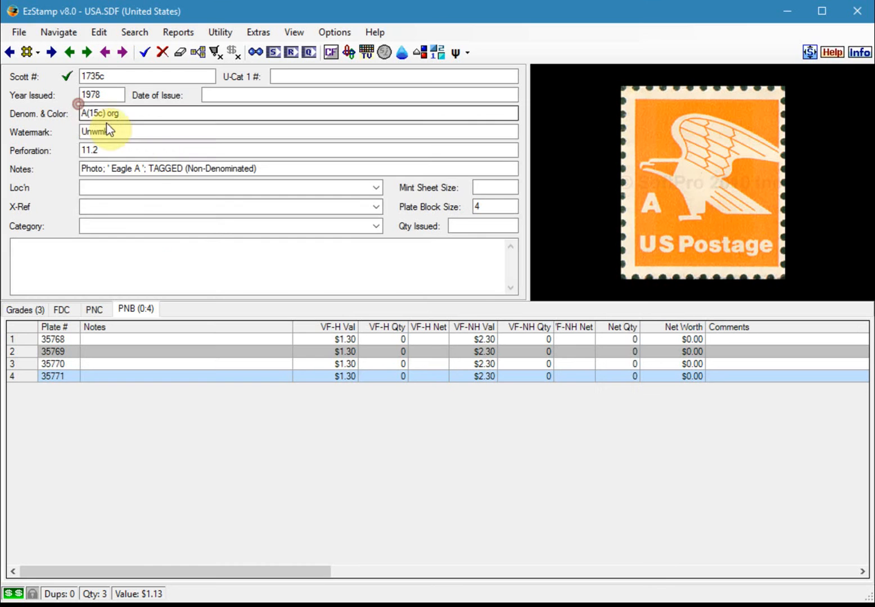
pyautogui.click(141, 313)
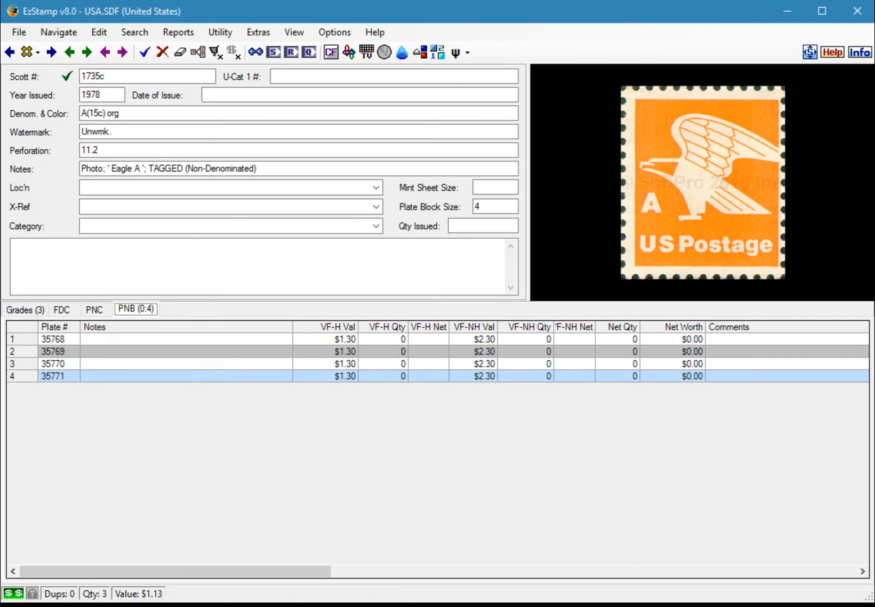
# Go to the record for Scott number 319 to view its plate number block list
pyautogui.click(21, 256)
pyautogui.doubleClick(105, 77)
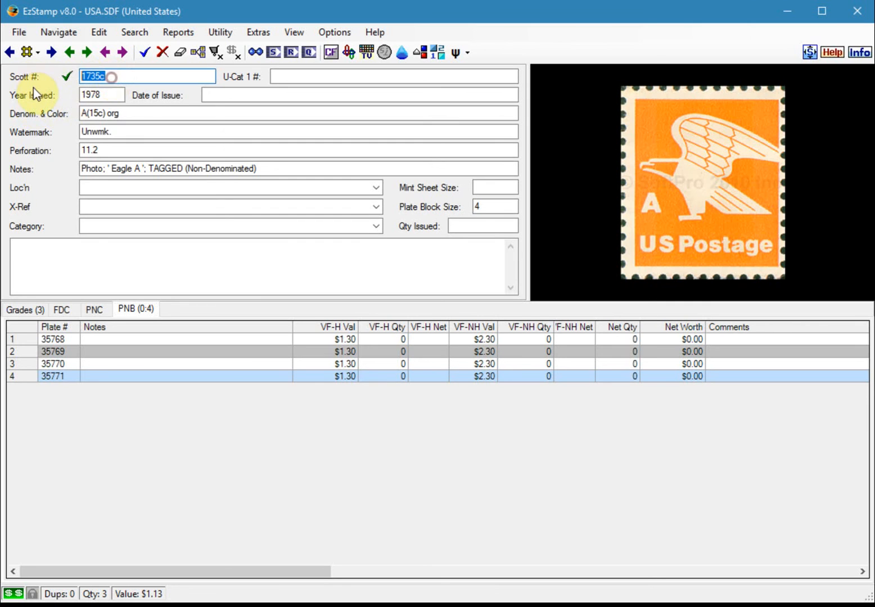
pyautogui.write('319')
pyautogui.press('Return')
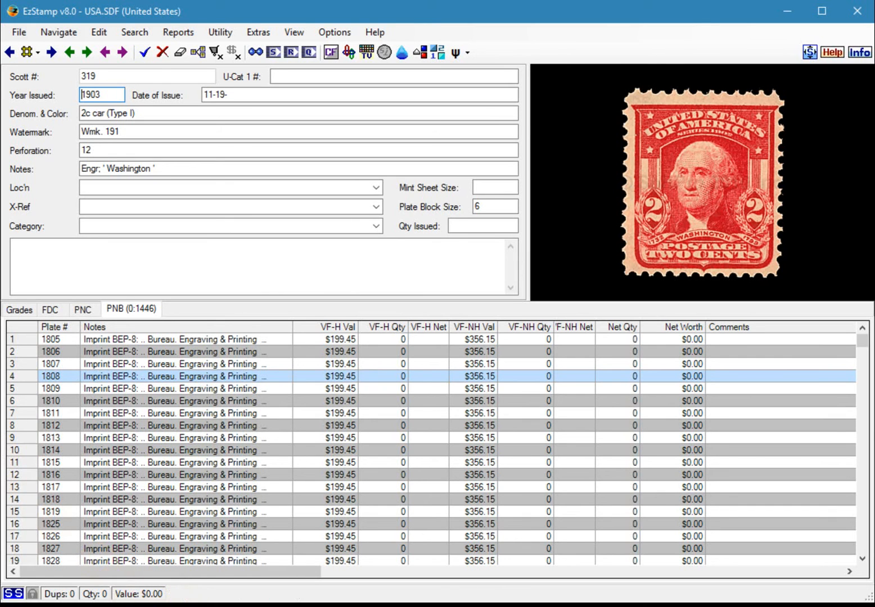
# Bring up the 331or374.jpg image in EzImage, and check the PNB list of Scott 331 in EzStamp through to its last rows
pyautogui.click(249, 603)
pyautogui.moveTo(214, 384); pyautogui.dragTo(240, 146)
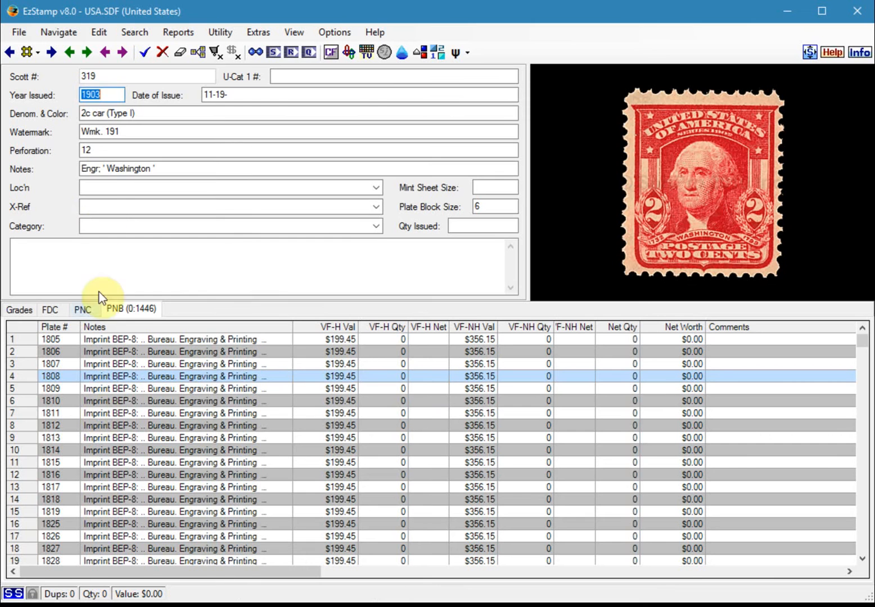
pyautogui.doubleClick(100, 73)
pyautogui.write('331')
pyautogui.press('Tab')
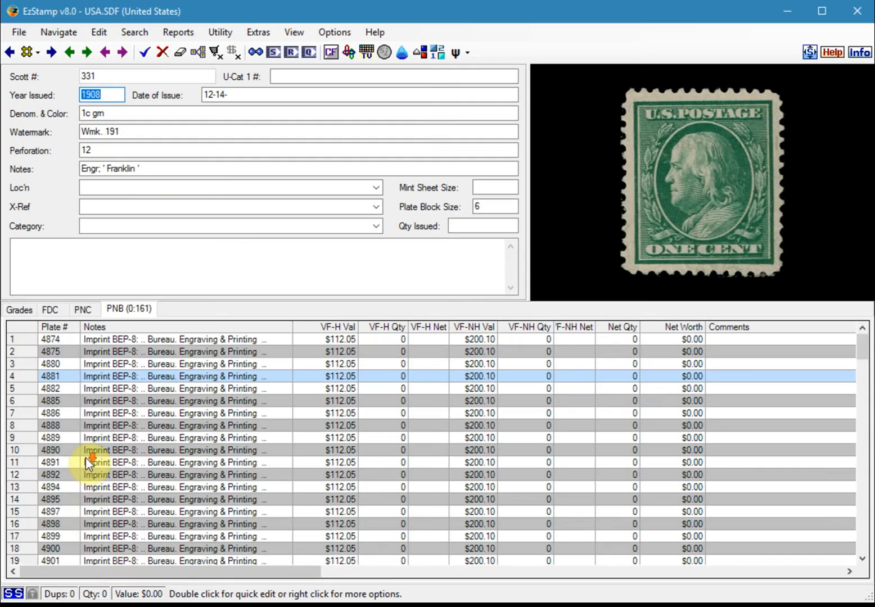
pyautogui.scroll(-20, 92, 449)
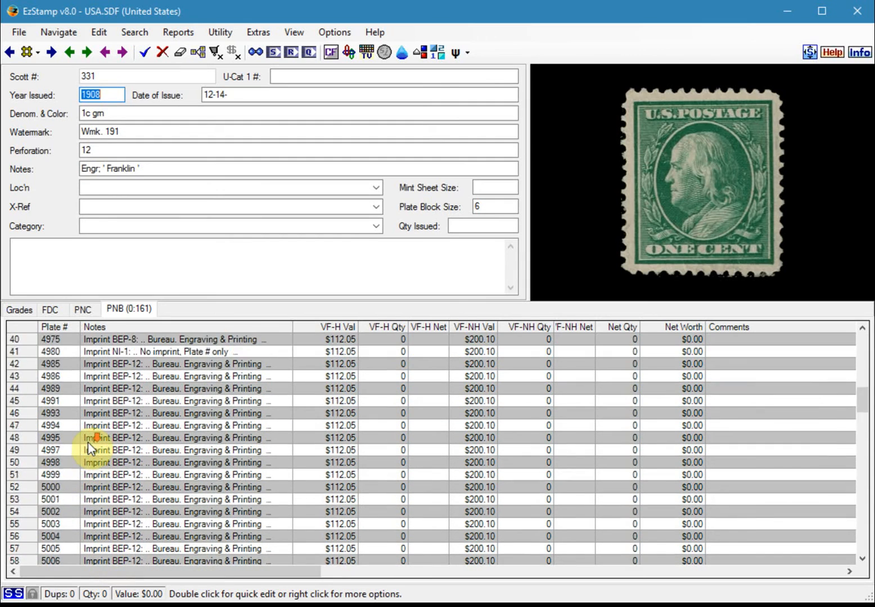
pyautogui.scroll(-17, 90, 448)
pyautogui.hscroll(8, 74, 478)
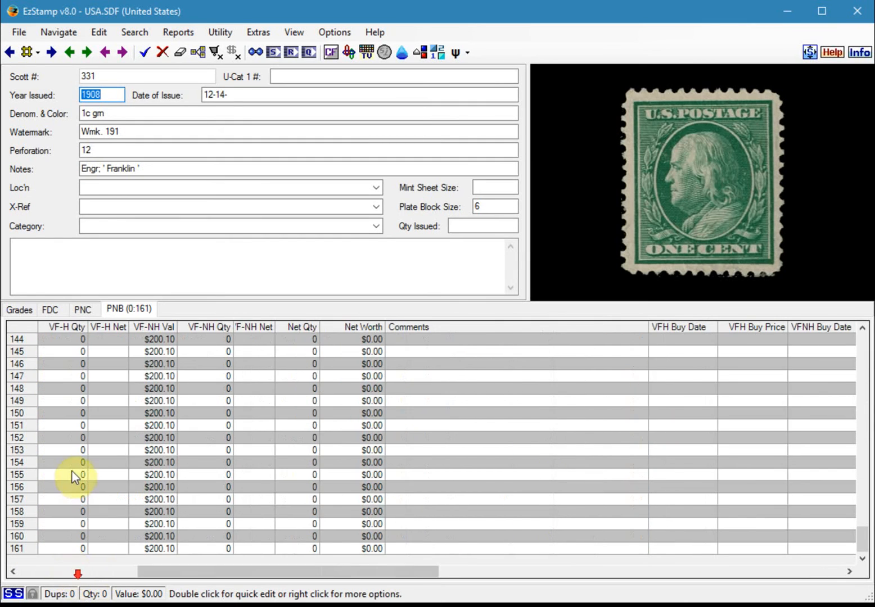
pyautogui.hscroll(8, 123, 578)
pyautogui.moveTo(505, 571); pyautogui.dragTo(18, 577)
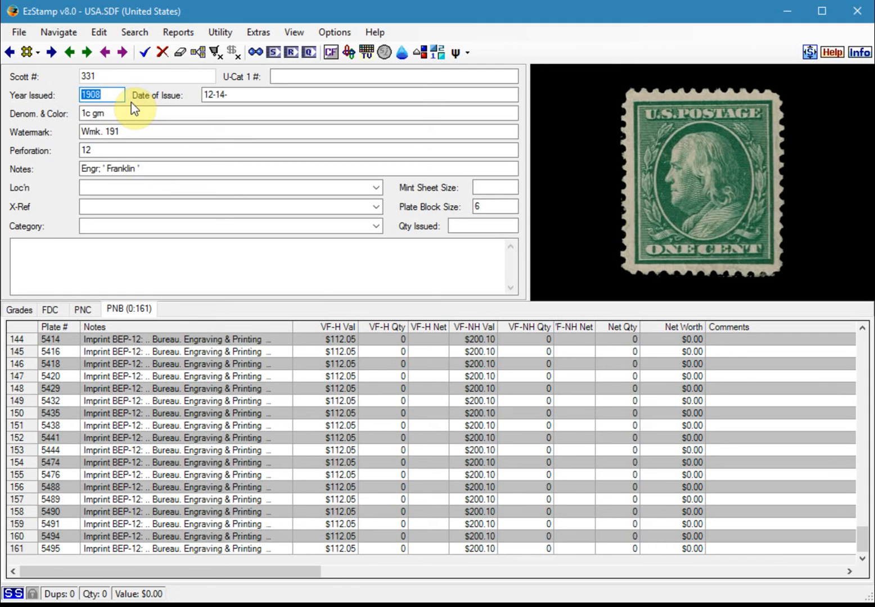
# Open Power Search and recall the last search, PNB Plate Number Equal 5708 across All Stamps
pyautogui.click(135, 34)
pyautogui.click(170, 134)
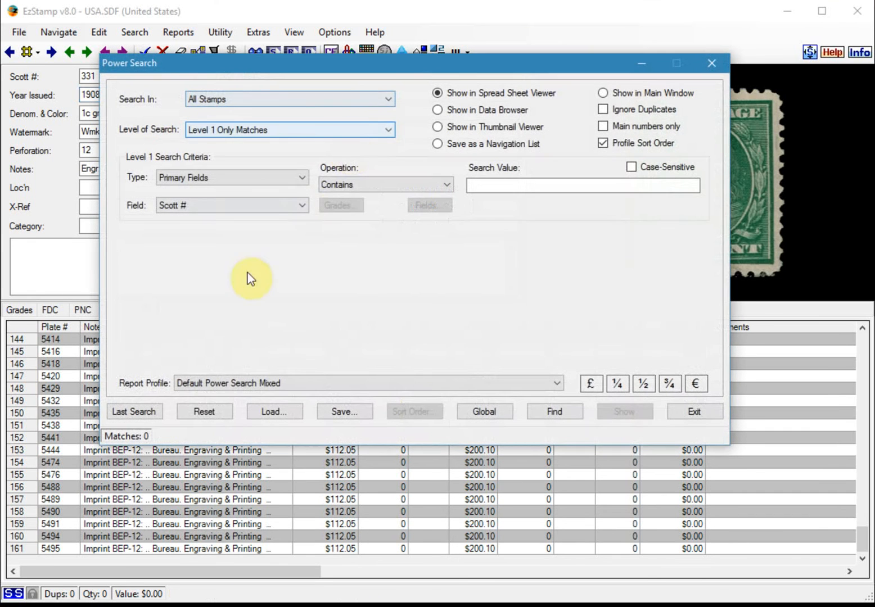
pyautogui.click(146, 416)
pyautogui.click(490, 185)
pyautogui.moveTo(490, 185); pyautogui.dragTo(459, 188)
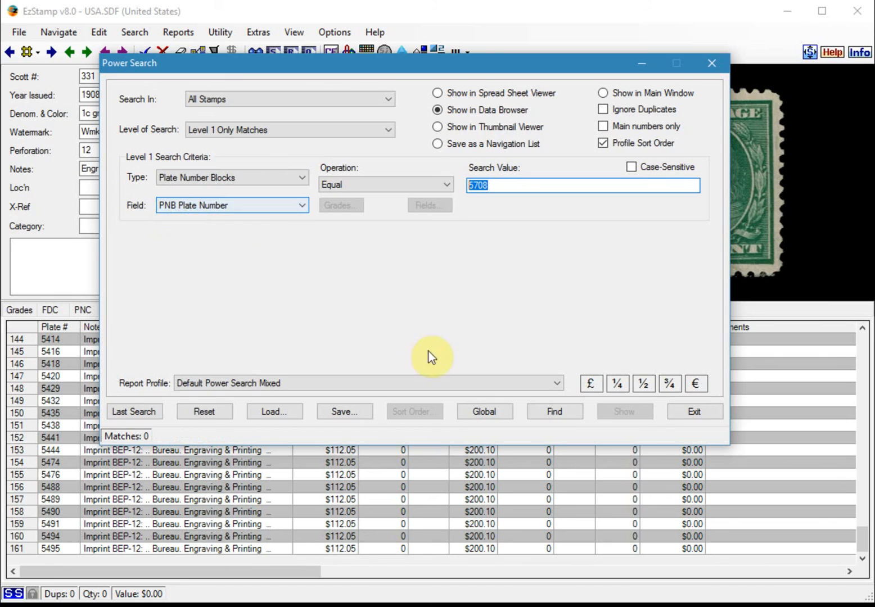
# Run the Power Search, show the match in the Data Browser, open its Scott 374 record and close the browser
pyautogui.click(554, 412)
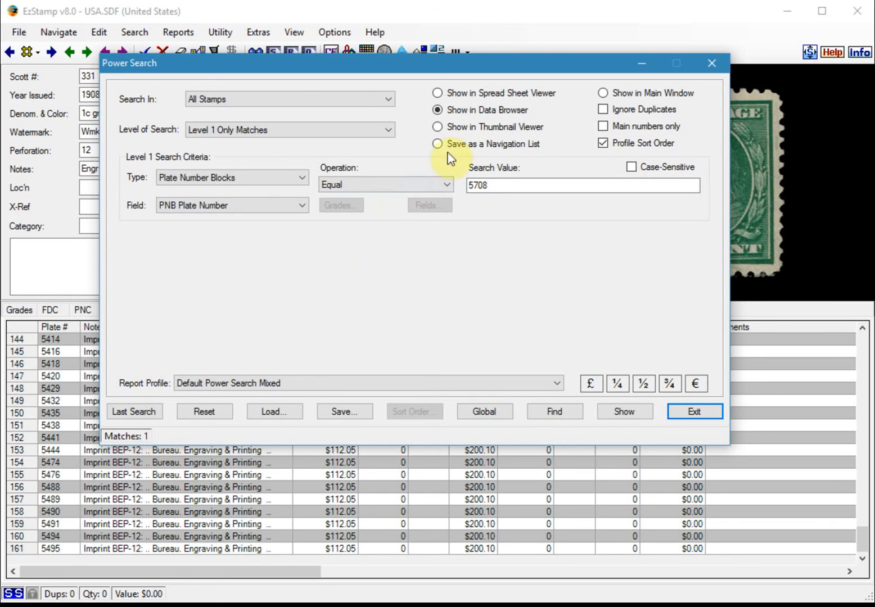
pyautogui.click(622, 415)
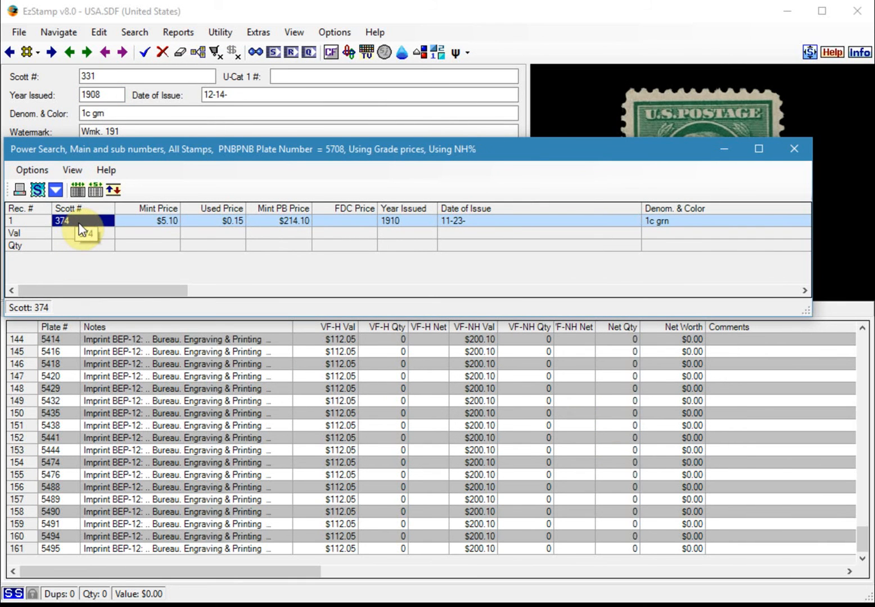
pyautogui.doubleClick(81, 224)
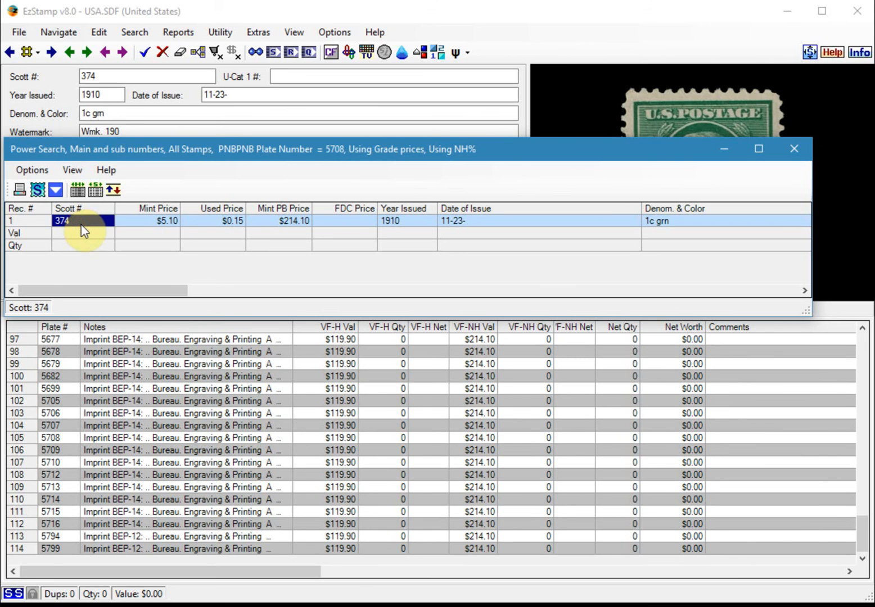
pyautogui.click(794, 149)
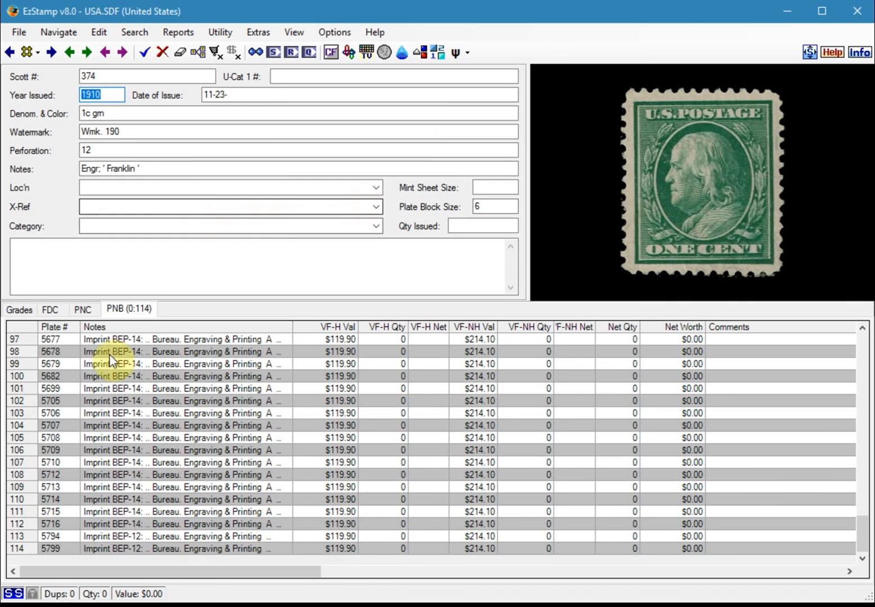
# Select the plate 5708 row and open the separate stamp image window for Scott 374
pyautogui.click(50, 438)
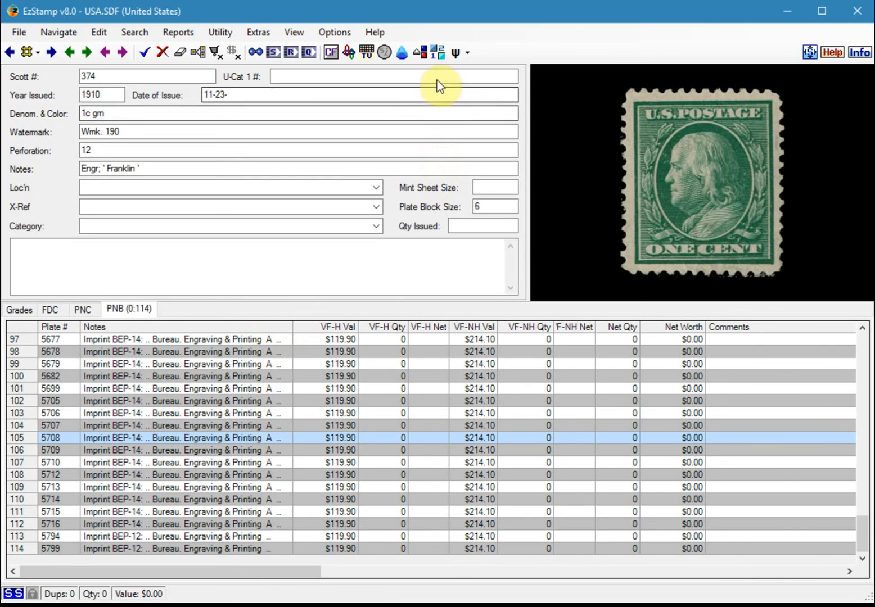
pyautogui.click(437, 53)
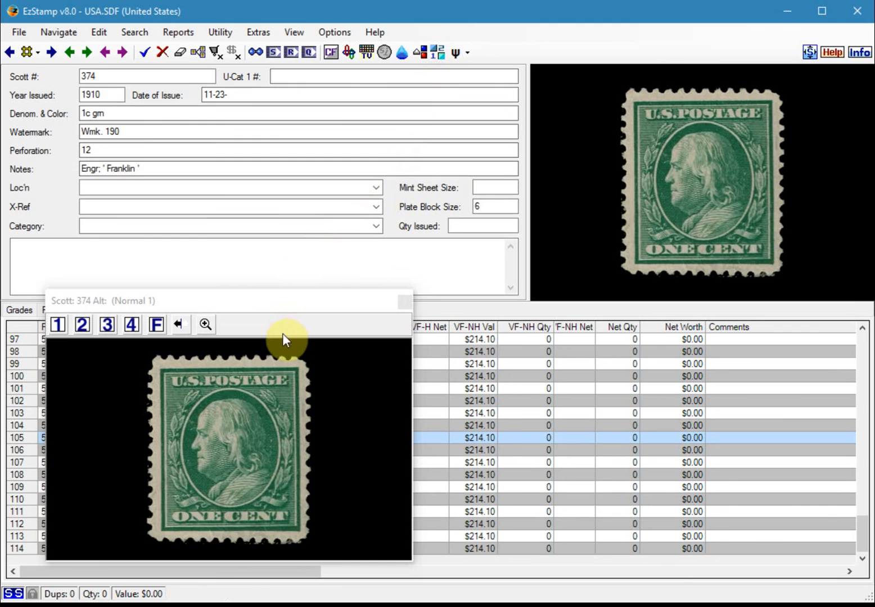
pyautogui.moveTo(273, 303); pyautogui.dragTo(355, 290)
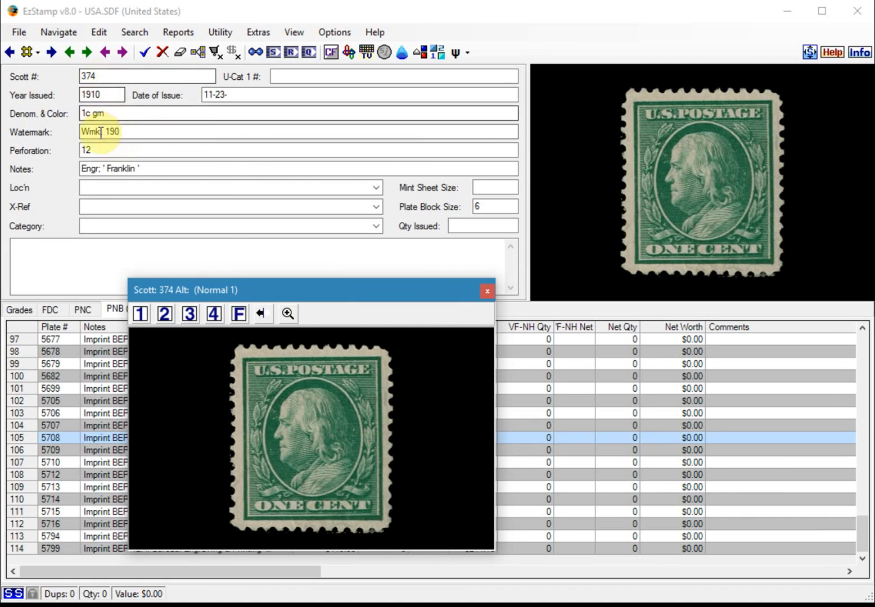
# Check the watermark of Scott 374 by viewing watermarks 191 and 190 in the Watermark List
pyautogui.doubleClick(137, 132)
pyautogui.tripleClick(96, 129)
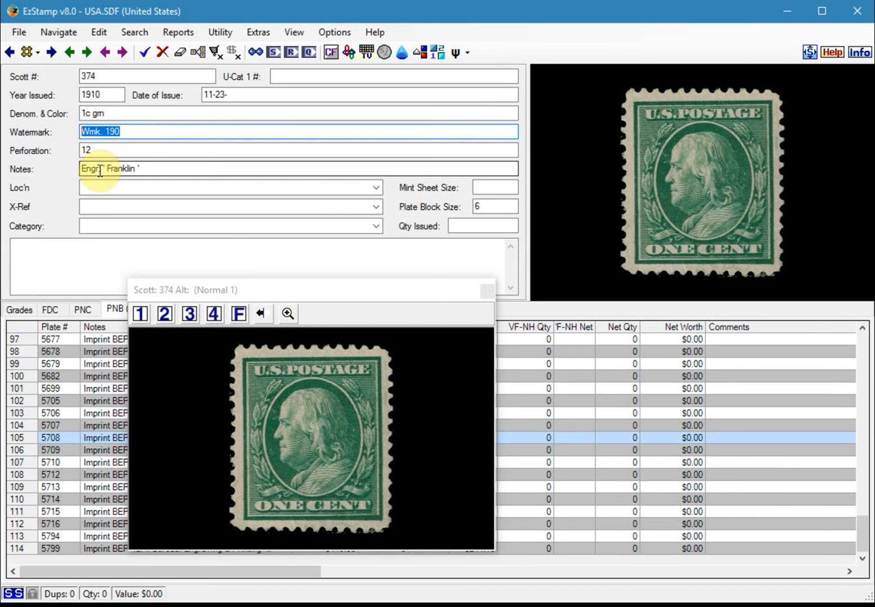
pyautogui.click(403, 55)
pyautogui.click(604, 374)
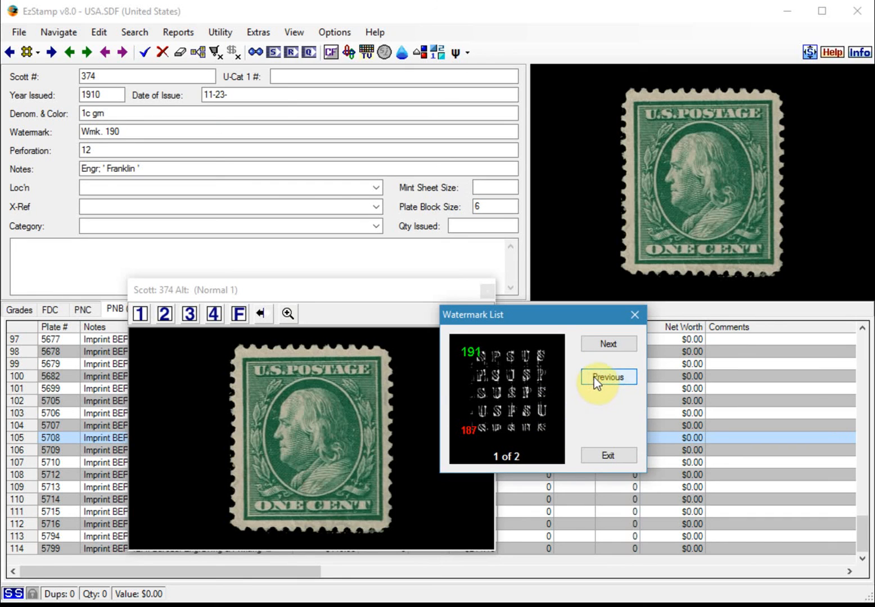
pyautogui.click(605, 345)
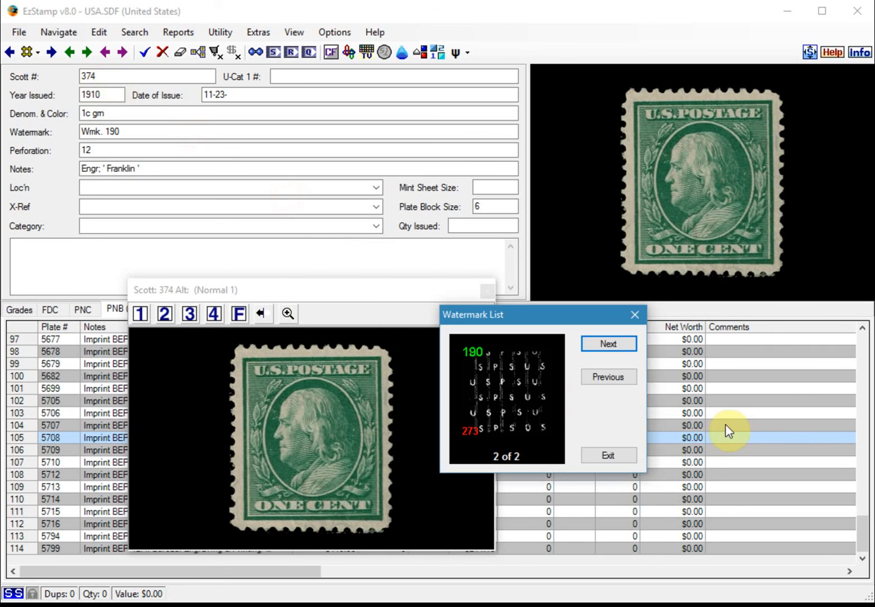
pyautogui.click(608, 456)
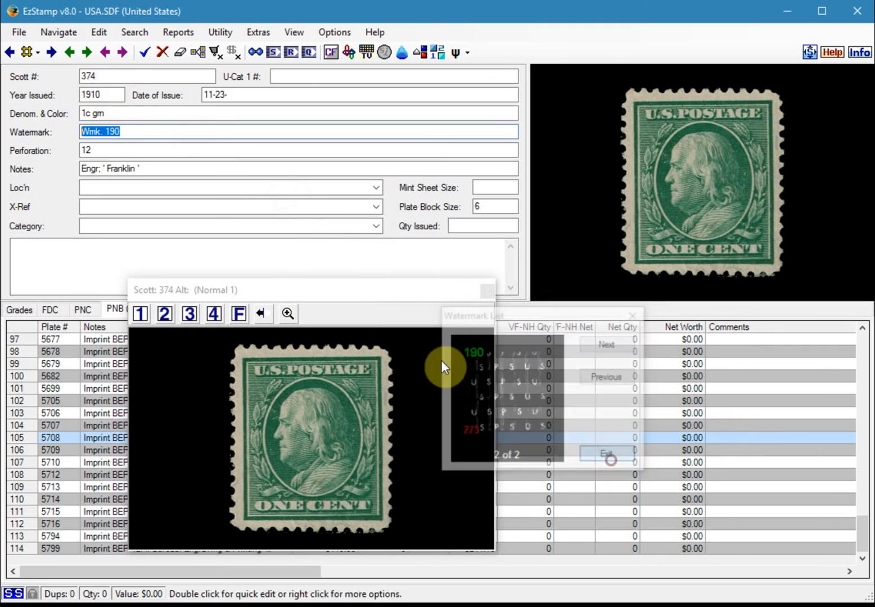
# Go to Scott 331 and view its watermark 191 in the Watermark List for comparison with watermark 190
pyautogui.click(113, 74)
pyautogui.write('331')
pyautogui.press('Tab')
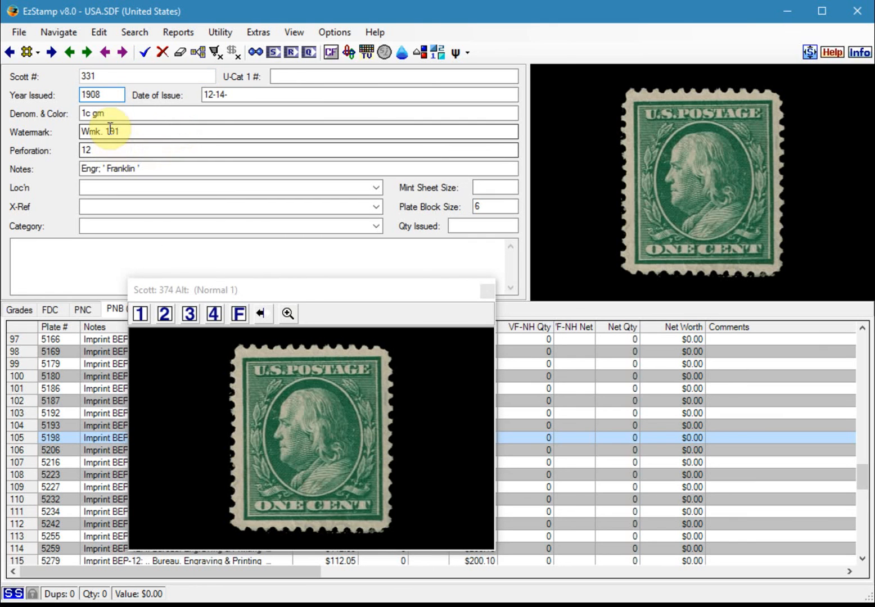
pyautogui.click(403, 55)
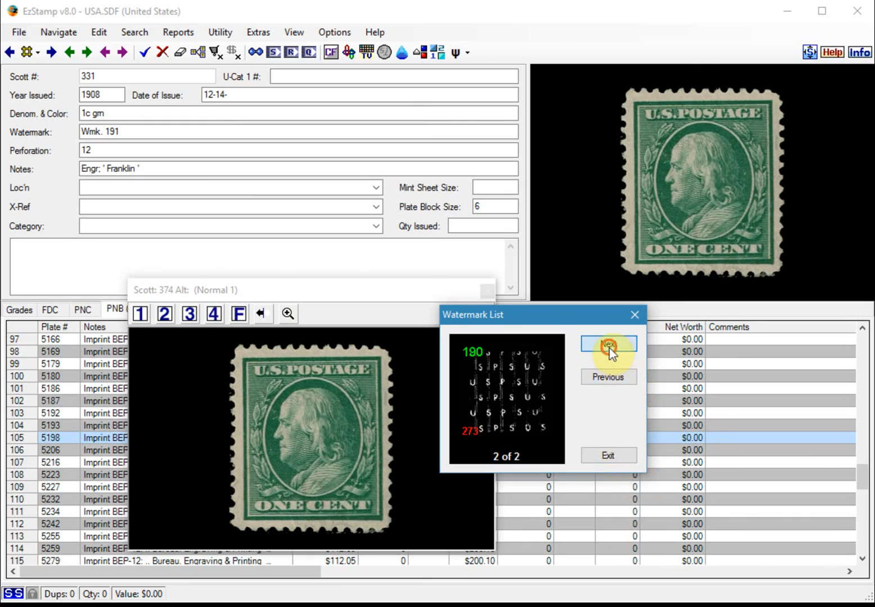
pyautogui.click(612, 376)
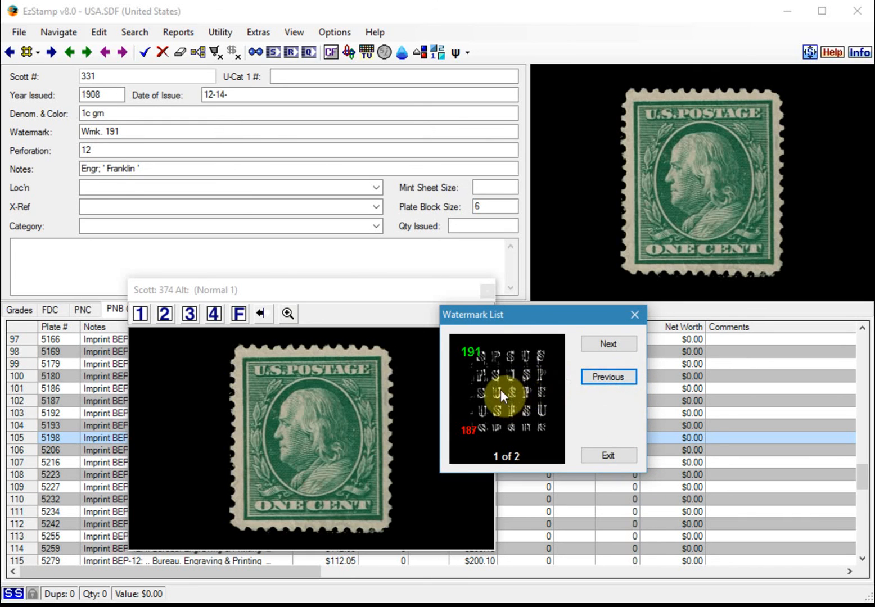
pyautogui.click(608, 454)
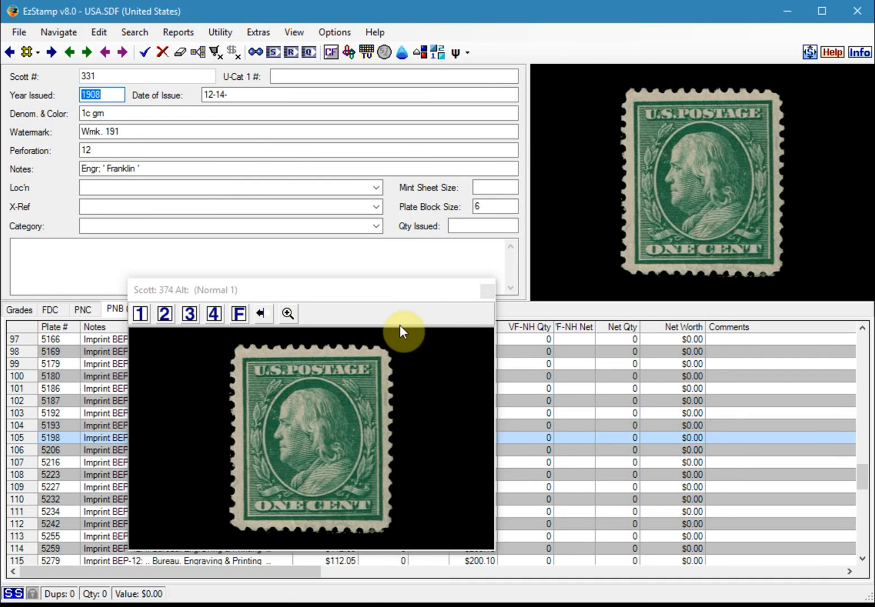
# Close the Scott 374 image window and go to the record for Scott number 333
pyautogui.click(487, 290)
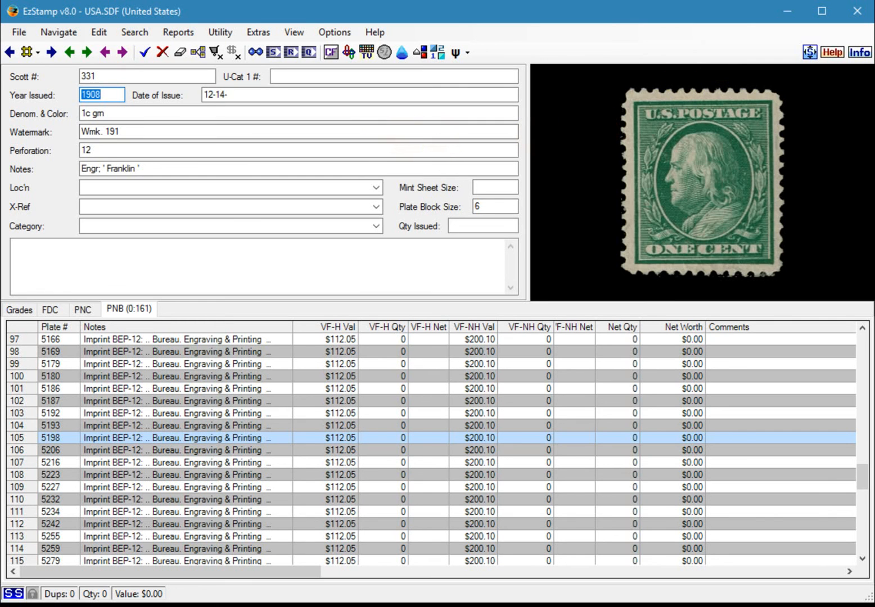
pyautogui.doubleClick(93, 74)
pyautogui.write('333')
pyautogui.press('Return')
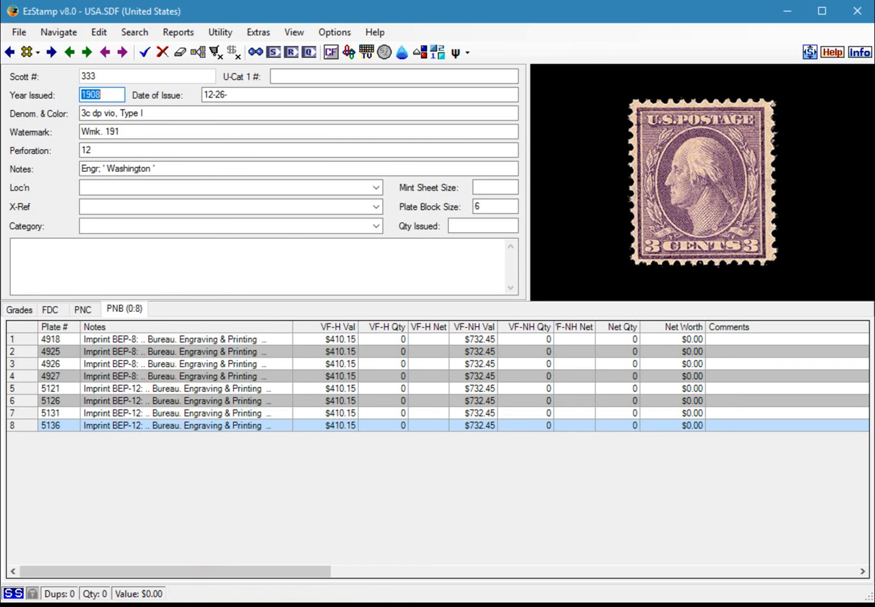
pyautogui.moveTo(54, 606)
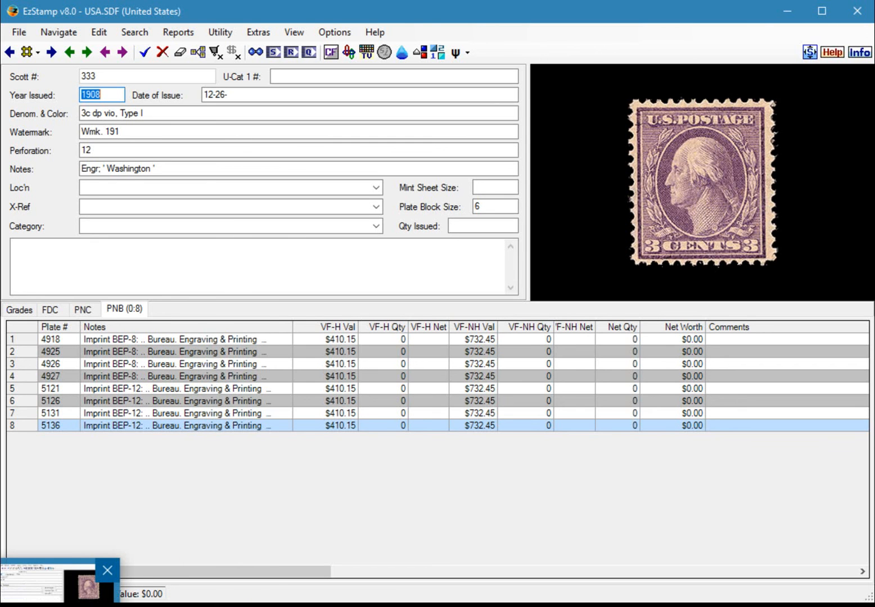
# Switch to the browser and open the US Plate Number Database article in the EzStamp support section of ezstamp.com
pyautogui.click(107, 605)
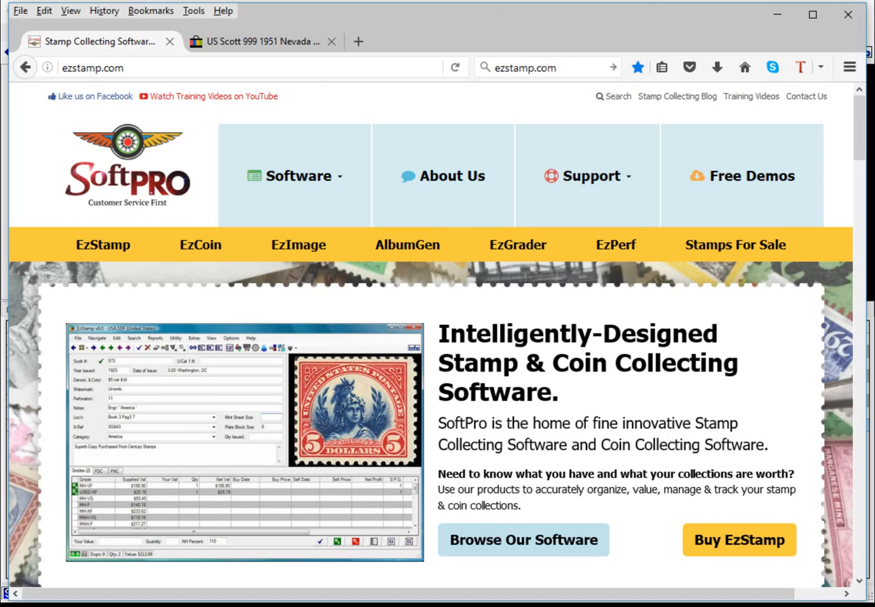
pyautogui.click(590, 178)
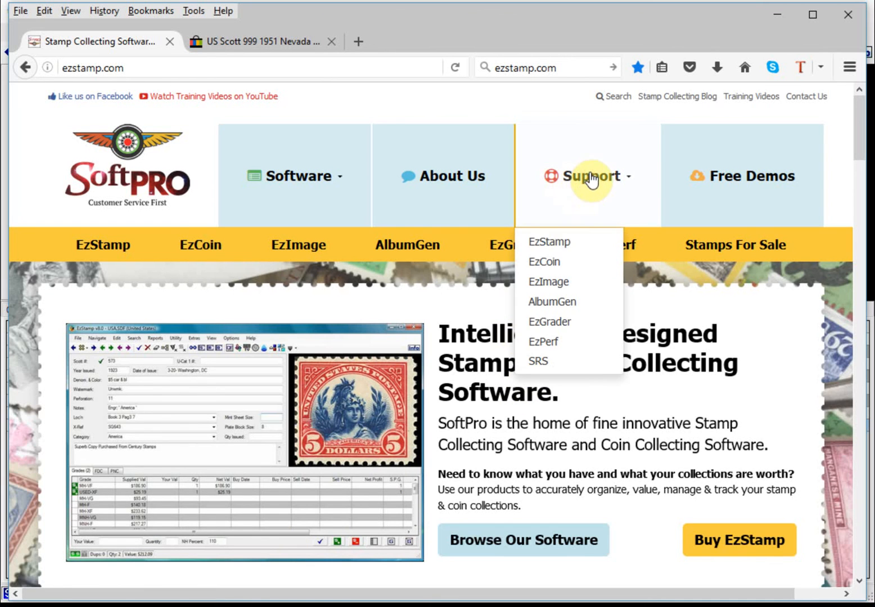
pyautogui.click(552, 242)
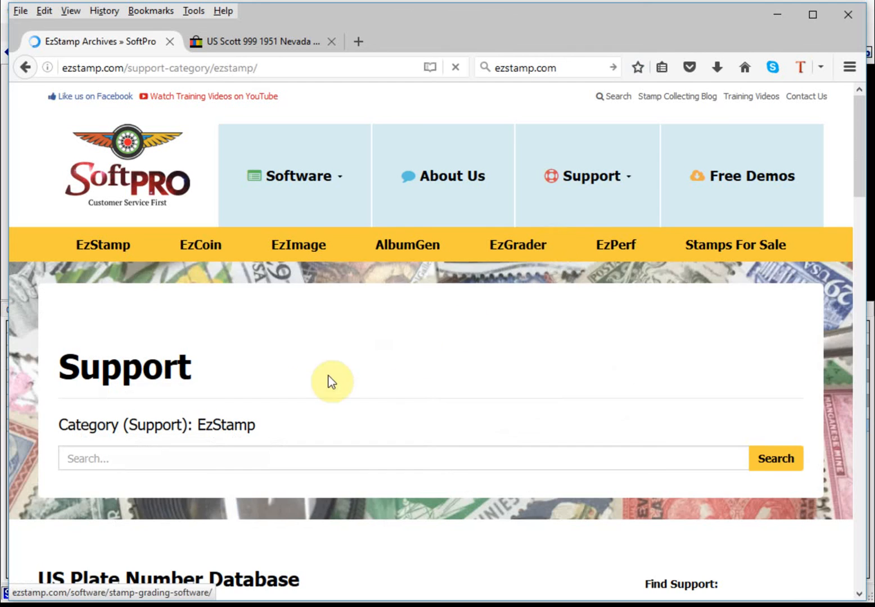
pyautogui.scroll(-3, 302, 387)
pyautogui.scroll(-1, 303, 387)
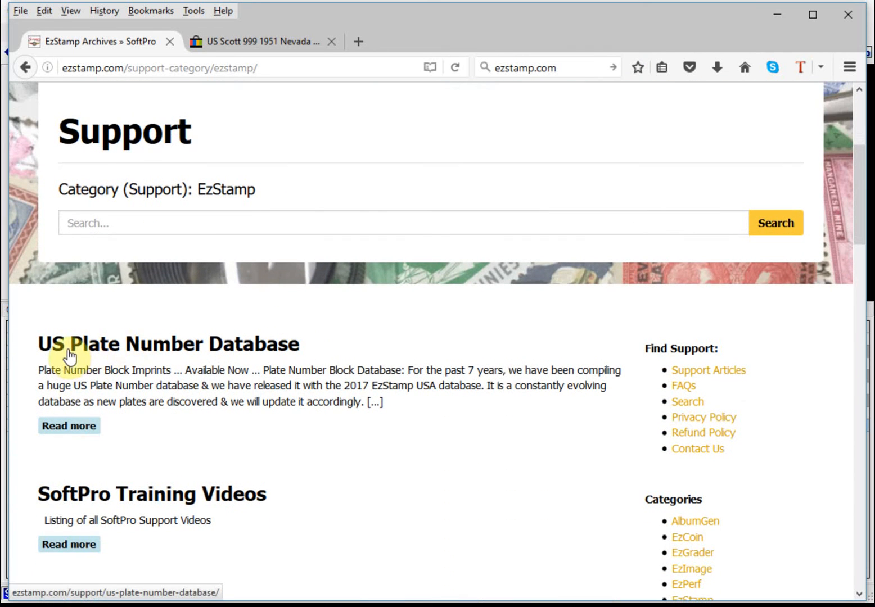
pyautogui.click(78, 431)
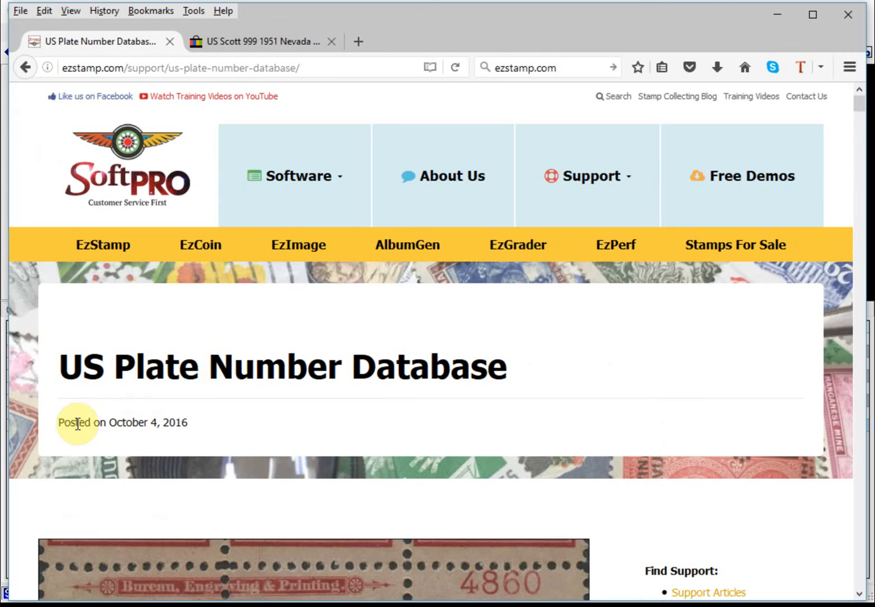
# Read the Plate Number Block Imprints introduction and examine the listed imprint types from ABNC-1 to BEP-10
pyautogui.scroll(-6, 254, 390)
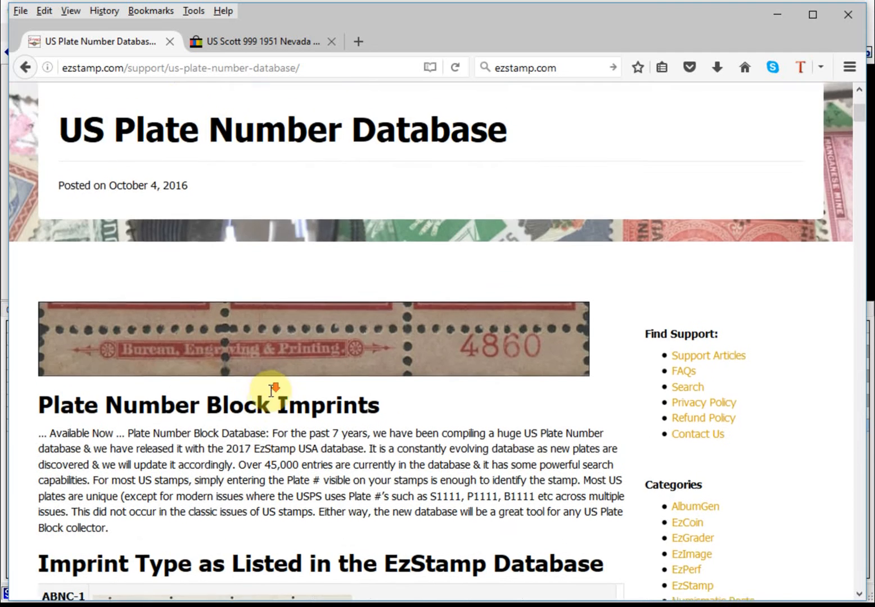
pyautogui.scroll(-1, 288, 386)
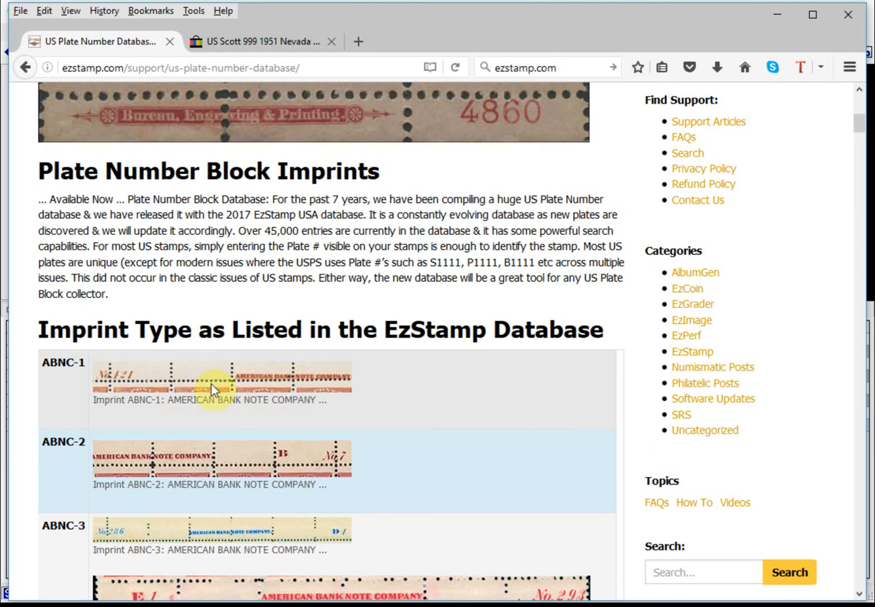
pyautogui.scroll(-3, 225, 371)
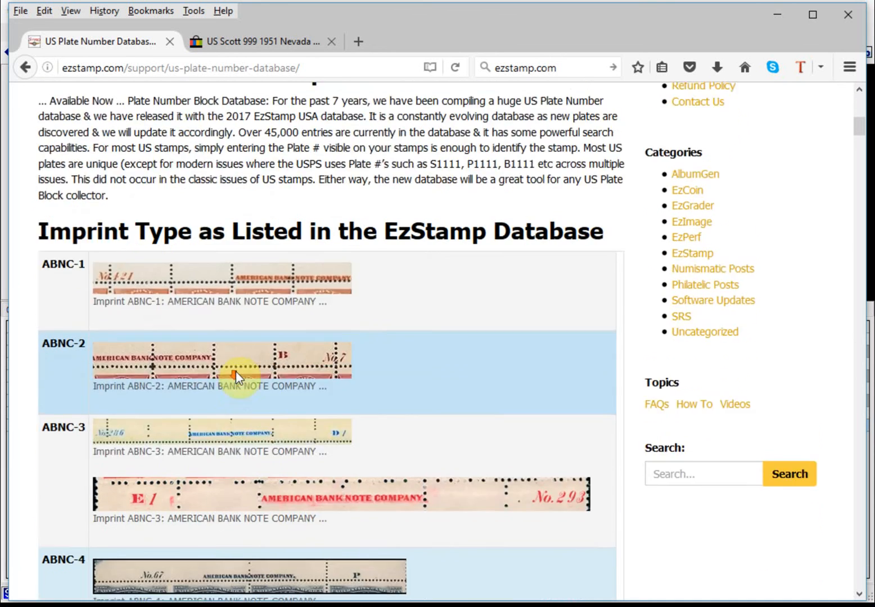
pyautogui.scroll(-8, 237, 371)
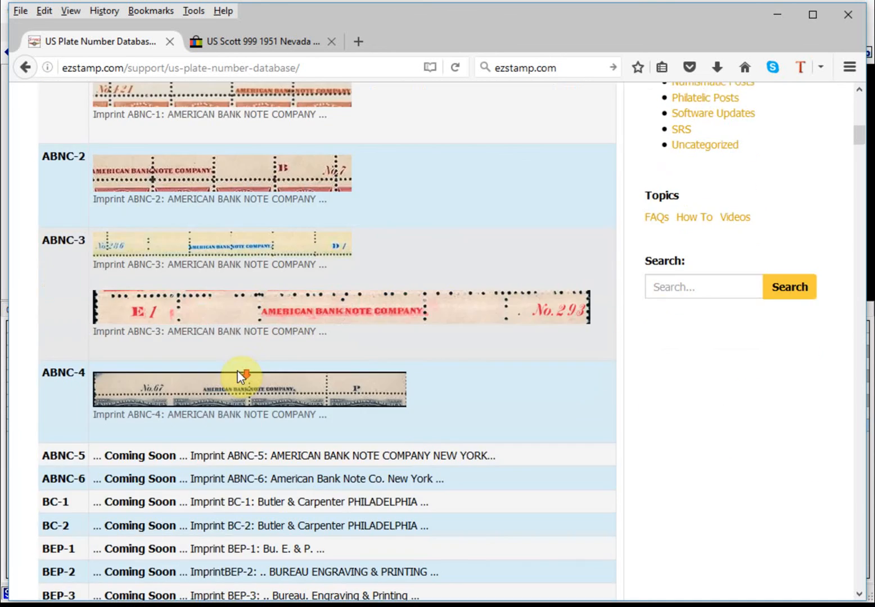
pyautogui.scroll(-7, 235, 383)
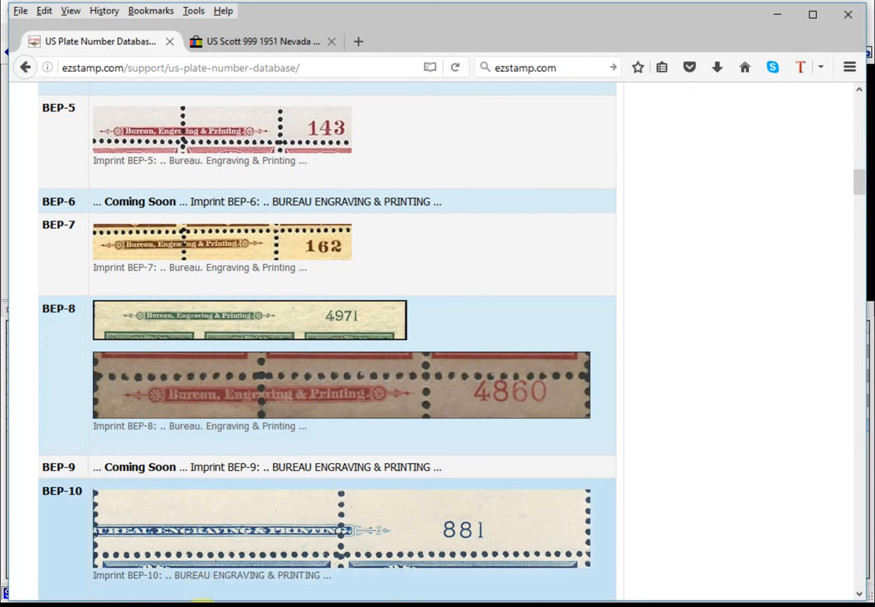
# View the plate 5708 pair image in EzImage, return to the browser and compare its imprint with types BEP-8 to BEP-14
pyautogui.click(264, 606)
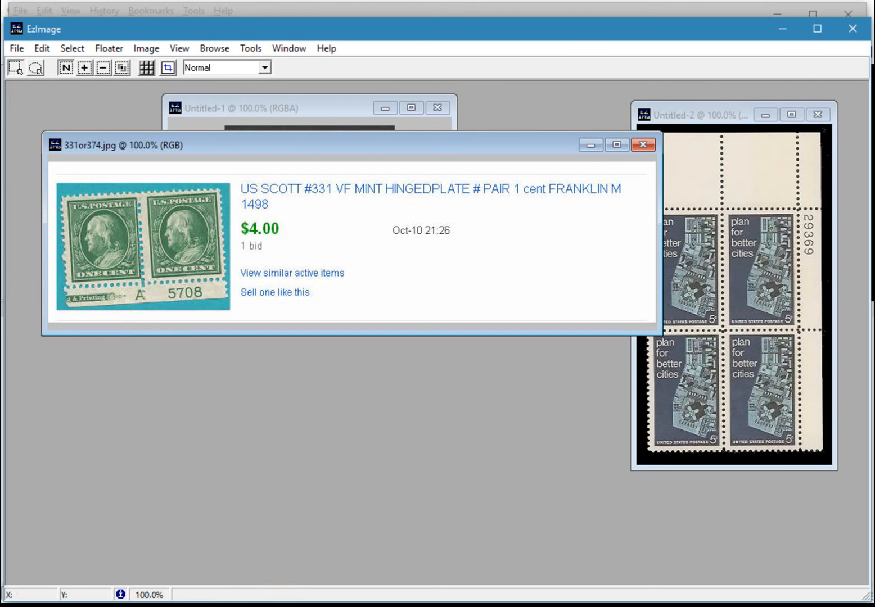
pyautogui.click(115, 606)
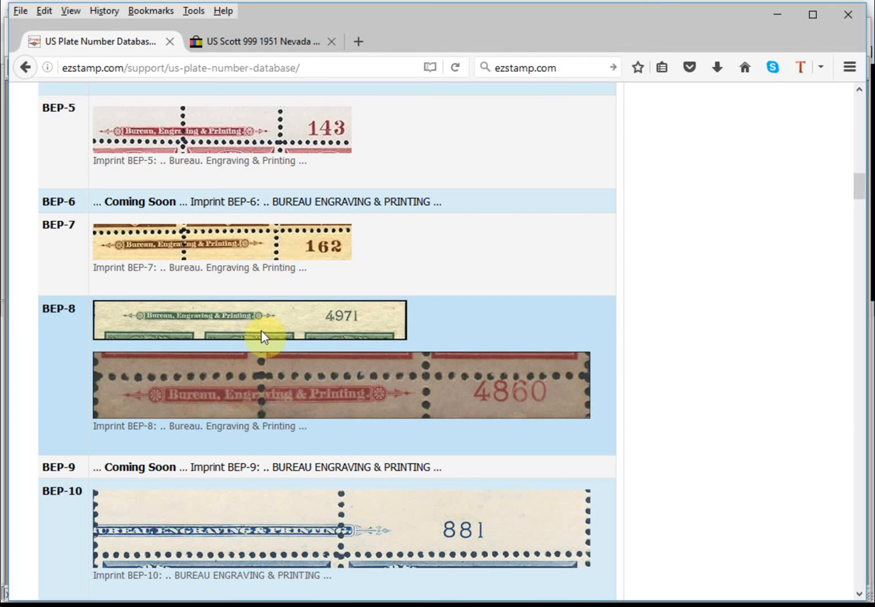
pyautogui.scroll(-4, 289, 363)
pyautogui.scroll(-6, 292, 363)
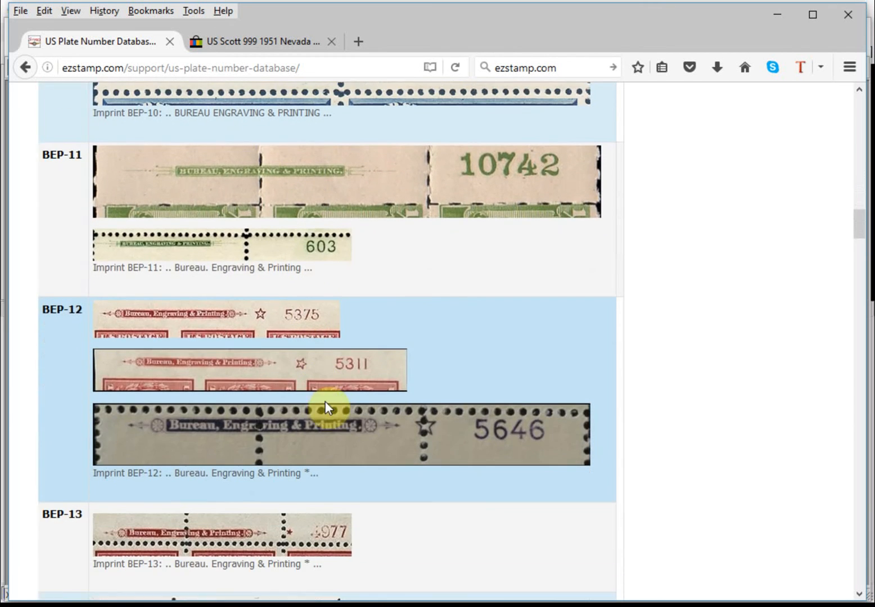
pyautogui.scroll(-4, 319, 397)
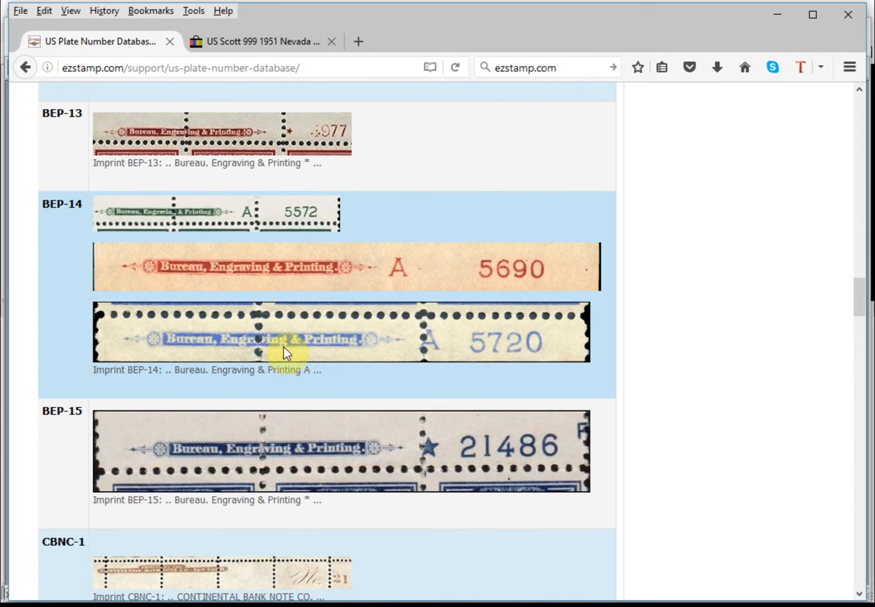
# Examine the remaining imprint types from CBNC-1 to NBN-2, including the documentary and proprietary plate imprints
pyautogui.scroll(-7, 283, 347)
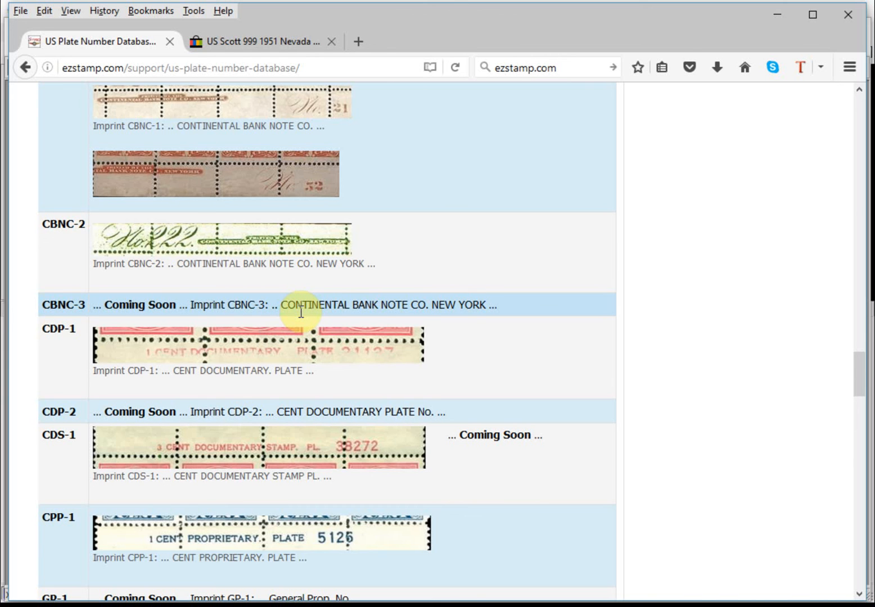
pyautogui.scroll(-3, 332, 316)
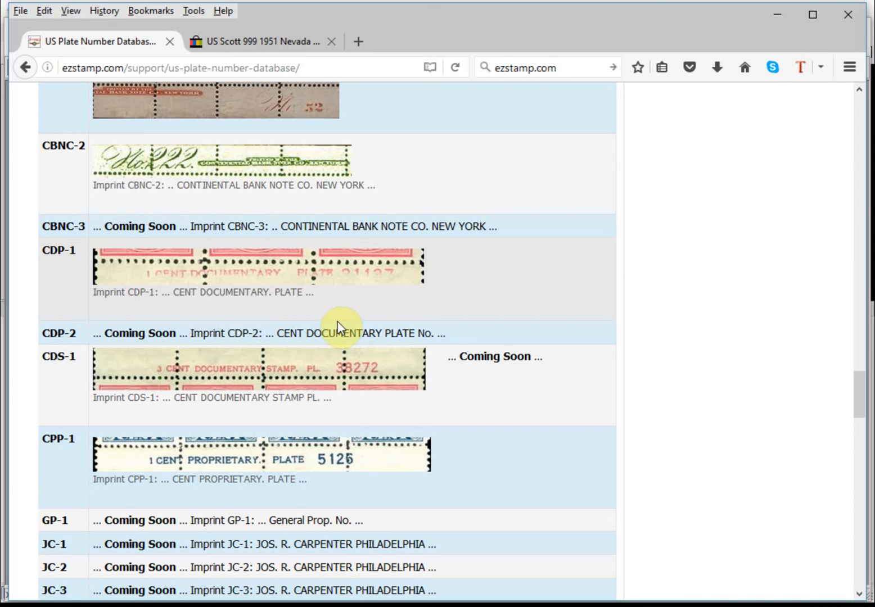
pyautogui.scroll(-5, 338, 326)
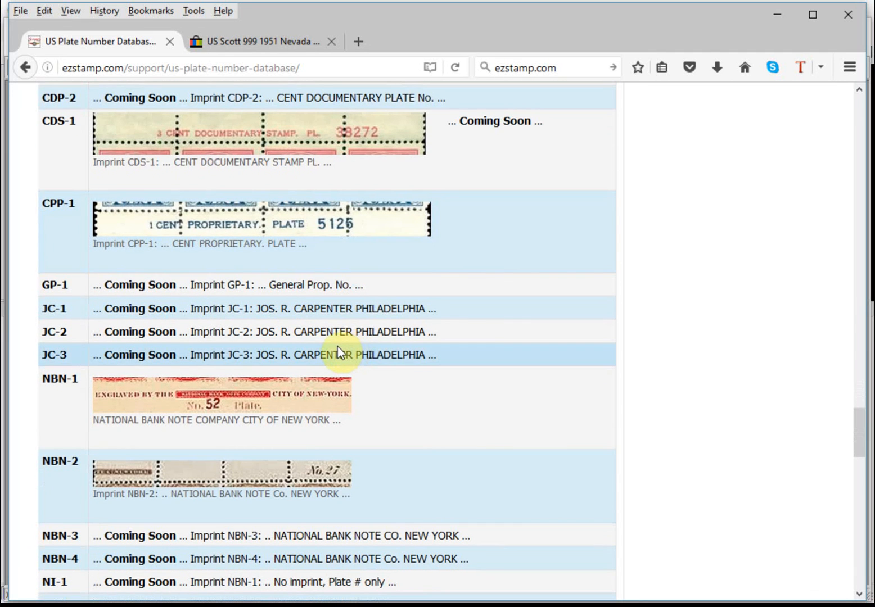